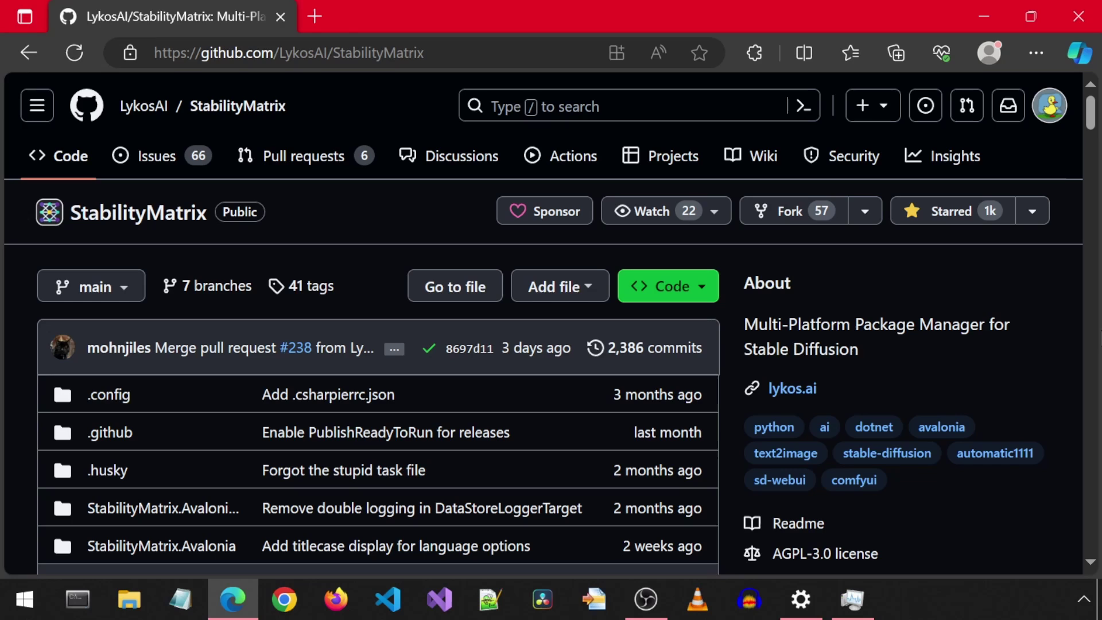
Download the Windows release StabilityMatrix-win-x64.zip from the README's release badges.
scroll(720, 451, "down", 15)
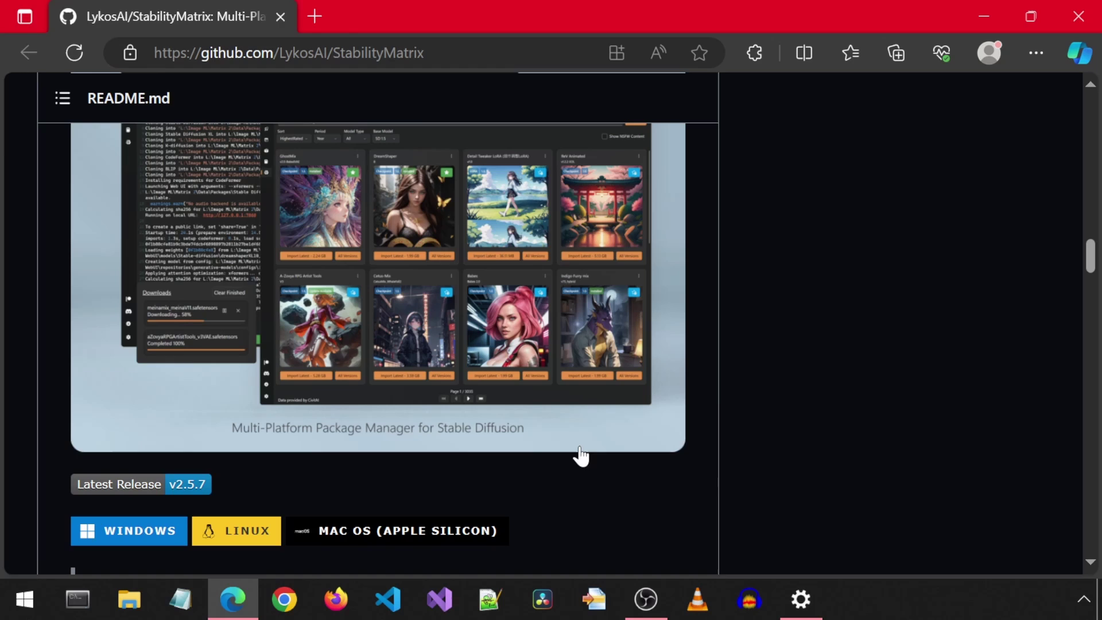
left_click(115, 541)
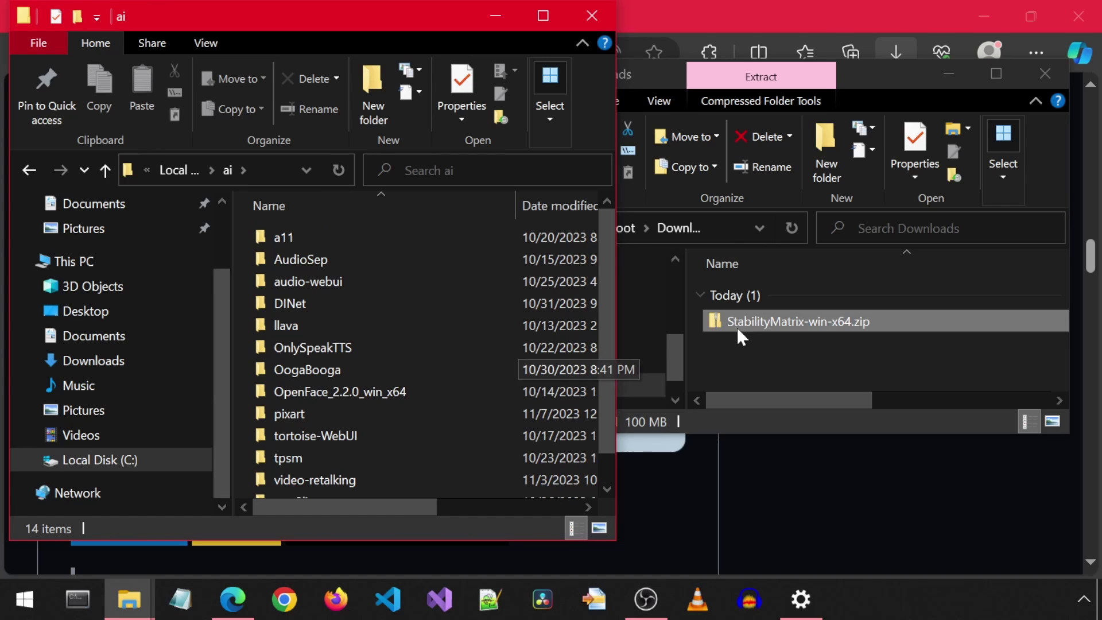
Move StabilityMatrix-win-x64.zip into the ai folder, extract it with 7-Zip, and open the extracted folder.
left_click_drag(721, 324, 236, 356)
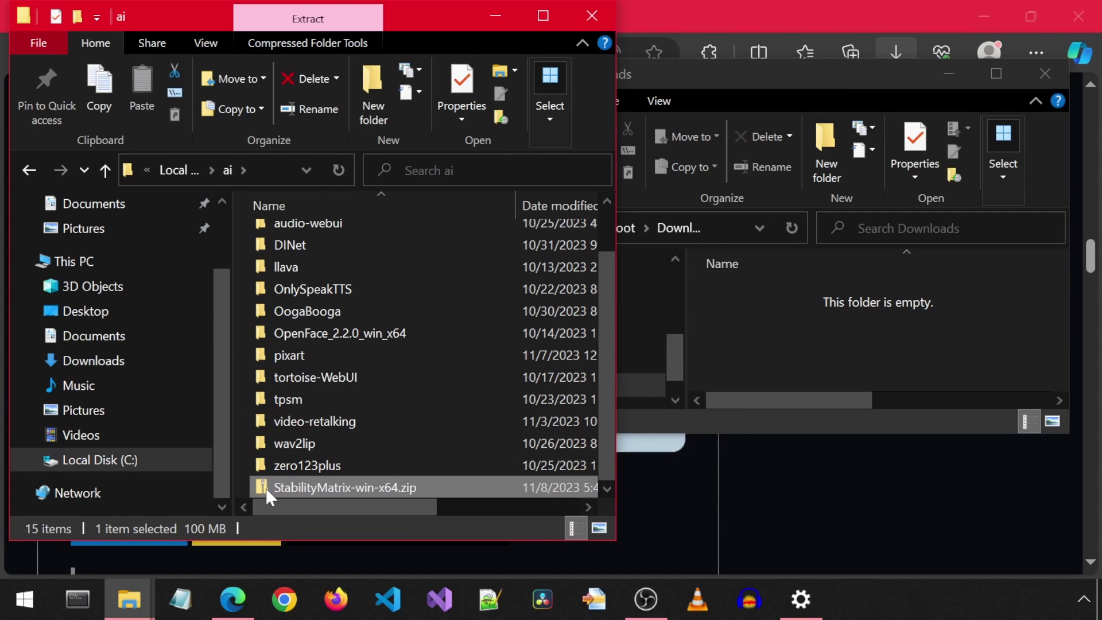
right_click(266, 488)
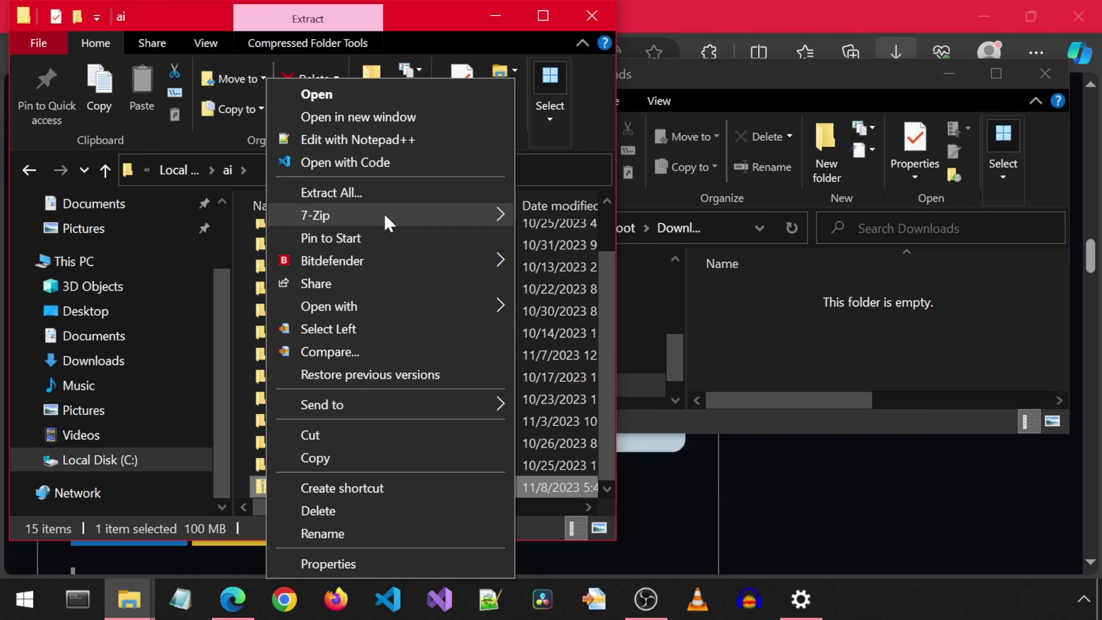
mouse_move(384, 213)
left_click(574, 287)
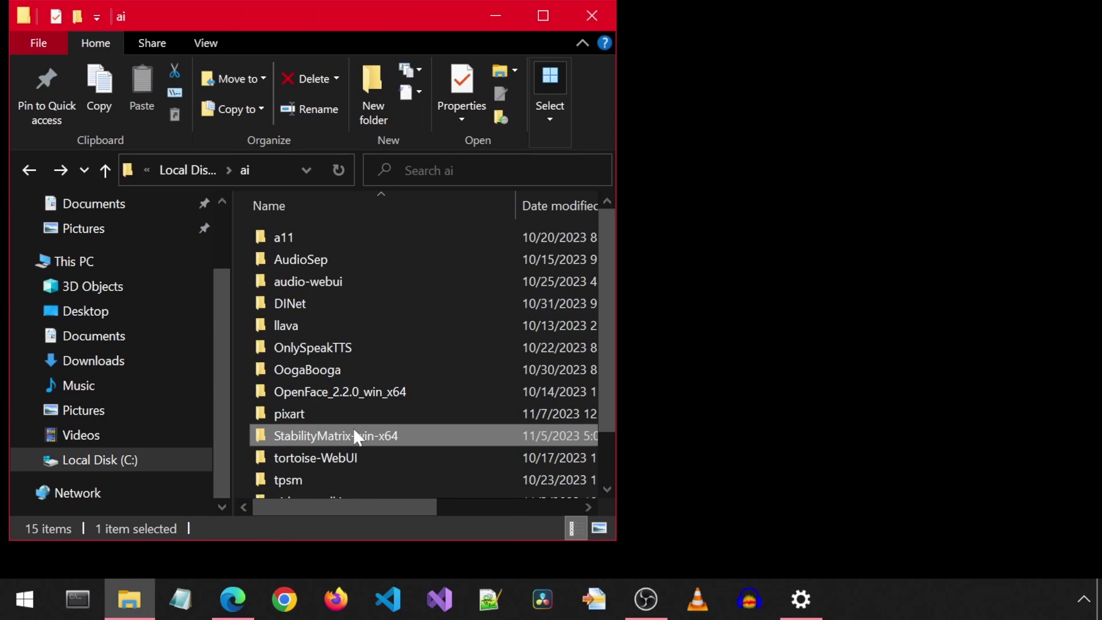
double_click(259, 436)
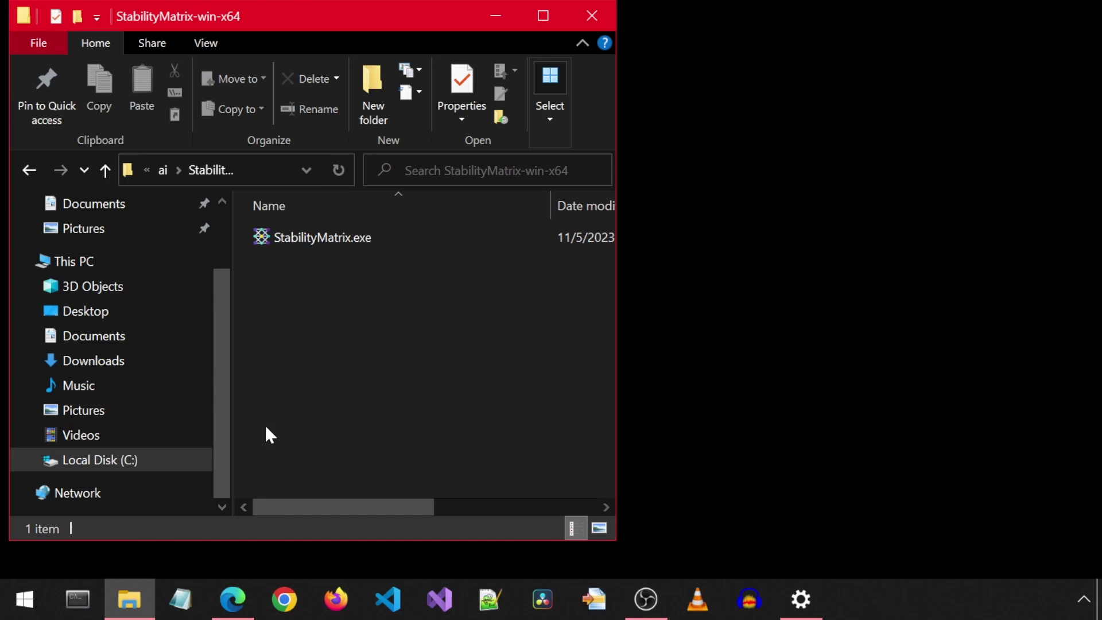
Launch StabilityMatrix.exe, accept the license agreement, and keep the default data directory.
double_click(278, 237)
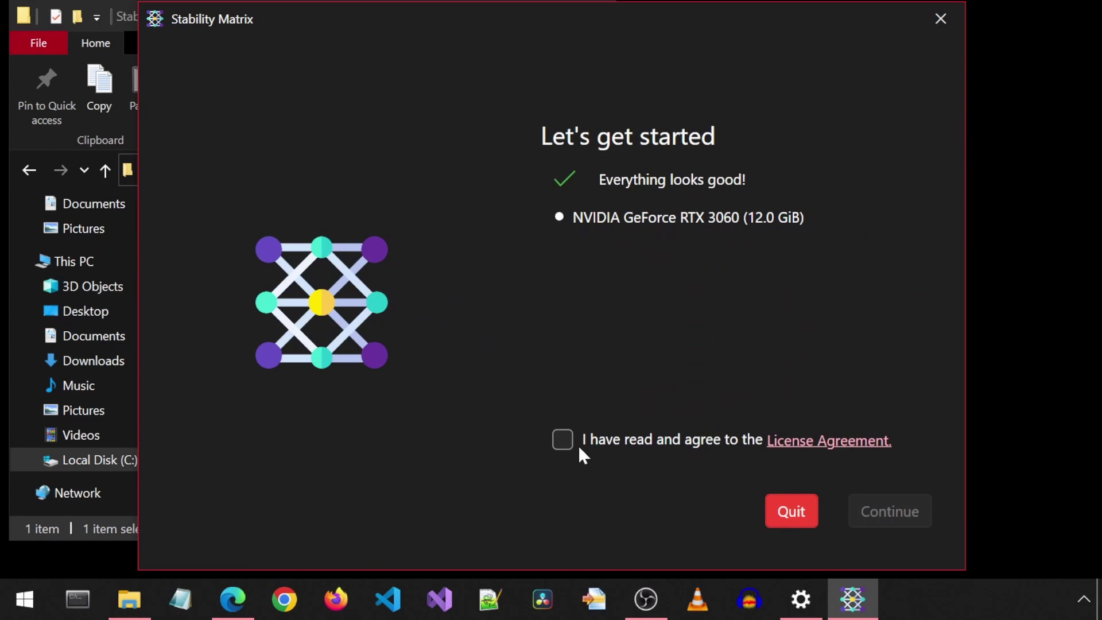
left_click(564, 441)
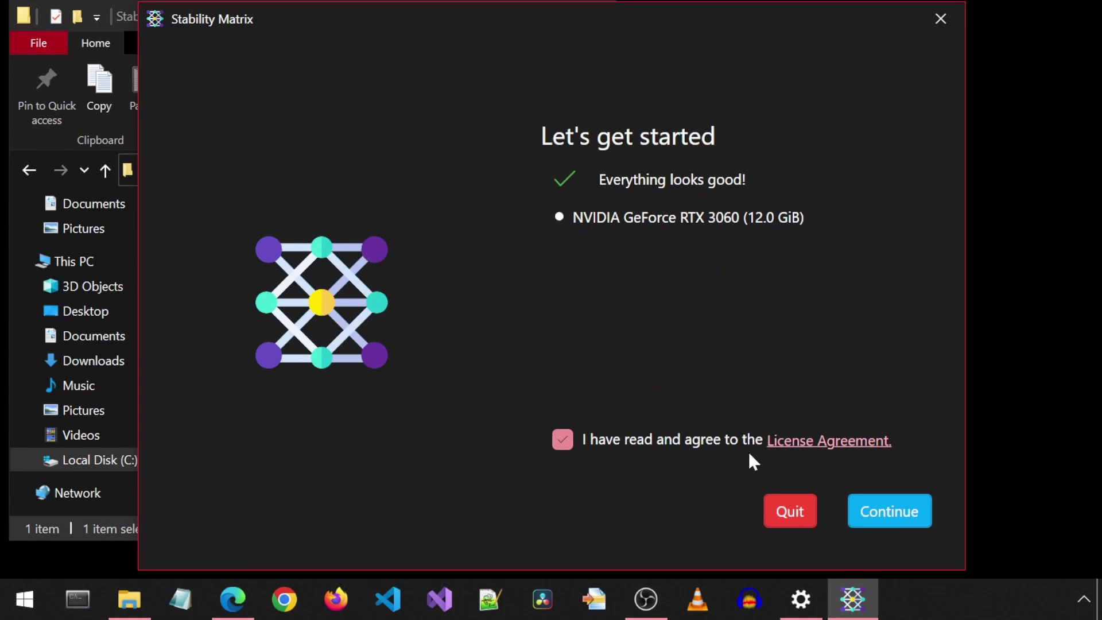
left_click(880, 508)
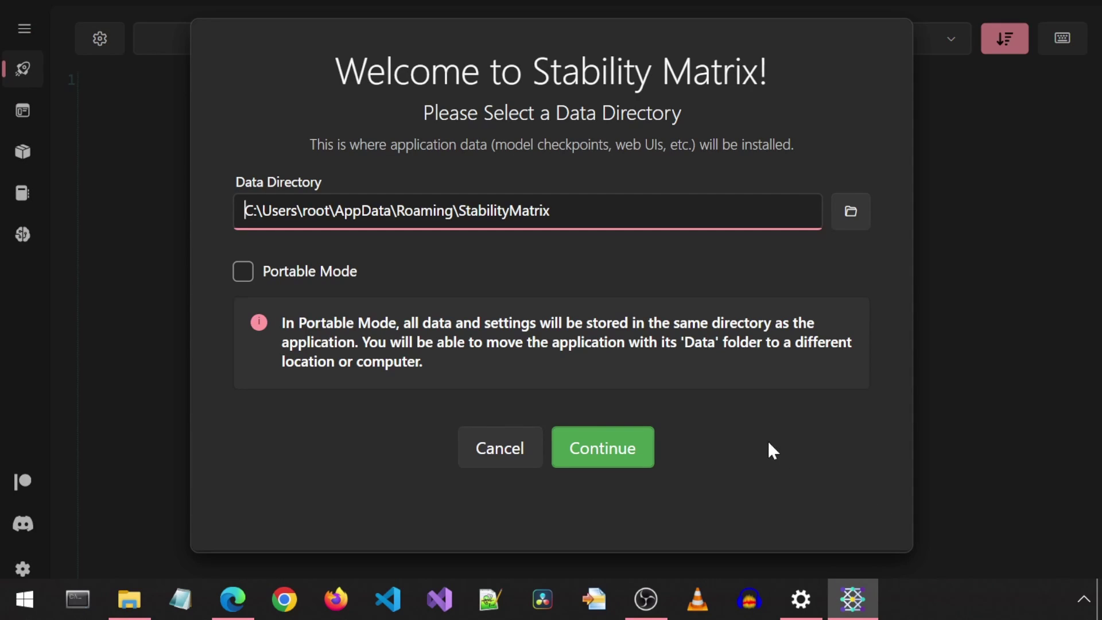
left_click(622, 457)
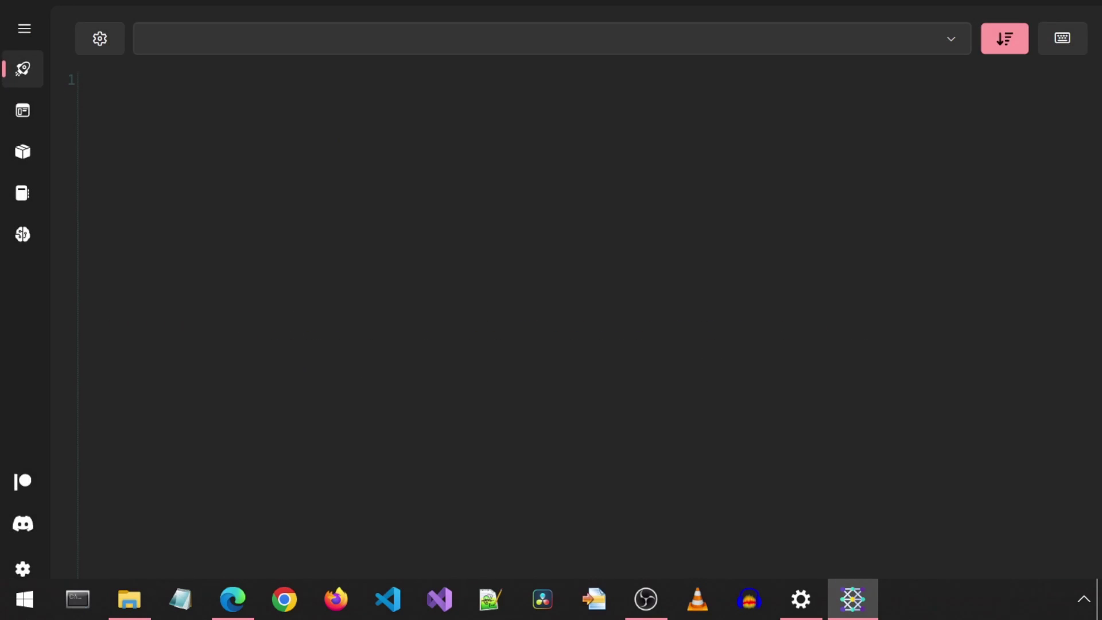
Preview the Fooocus, SD.Next, InvokeAI, ComfyUI, VoltaML and Fooocus-MRE packages, then select Fooocus.
left_click(1000, 516)
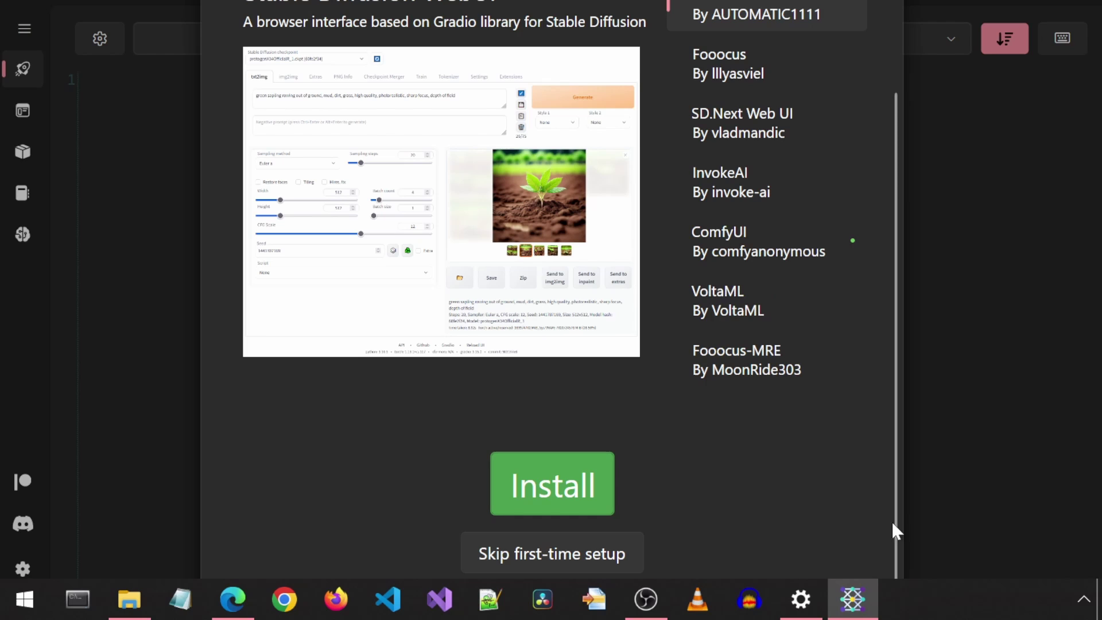
scroll(758, 491, "up", 3)
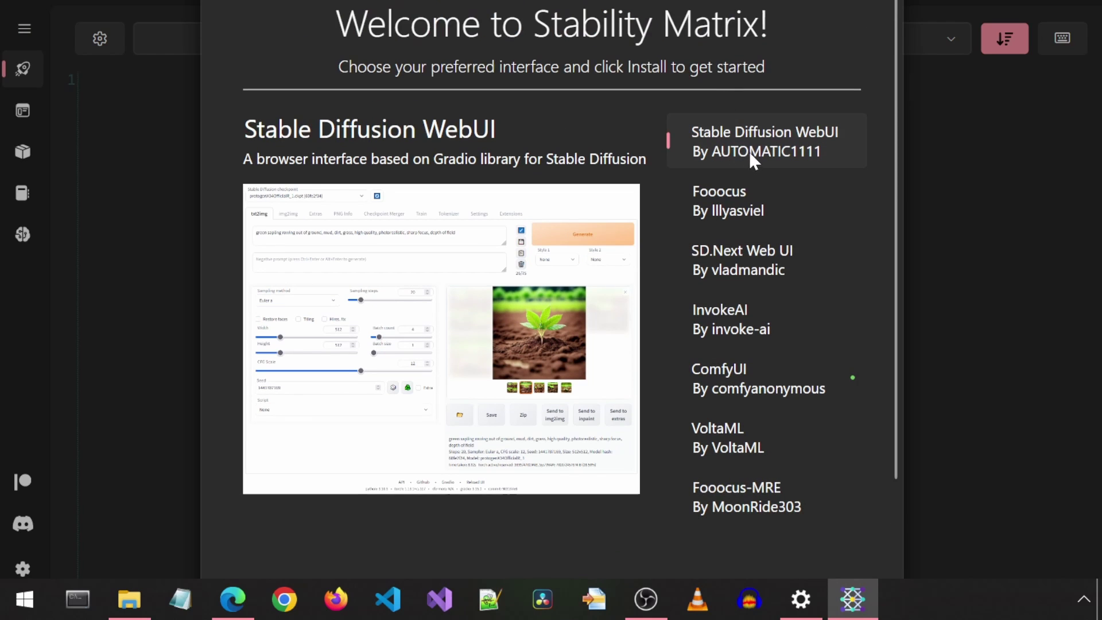
left_click(745, 192)
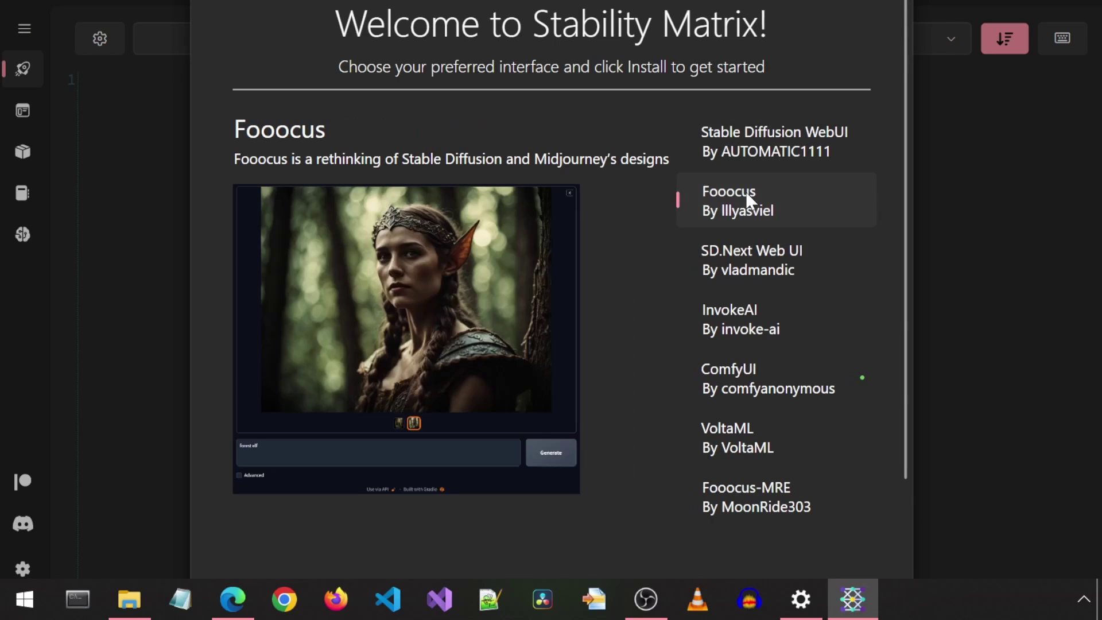
left_click(764, 258)
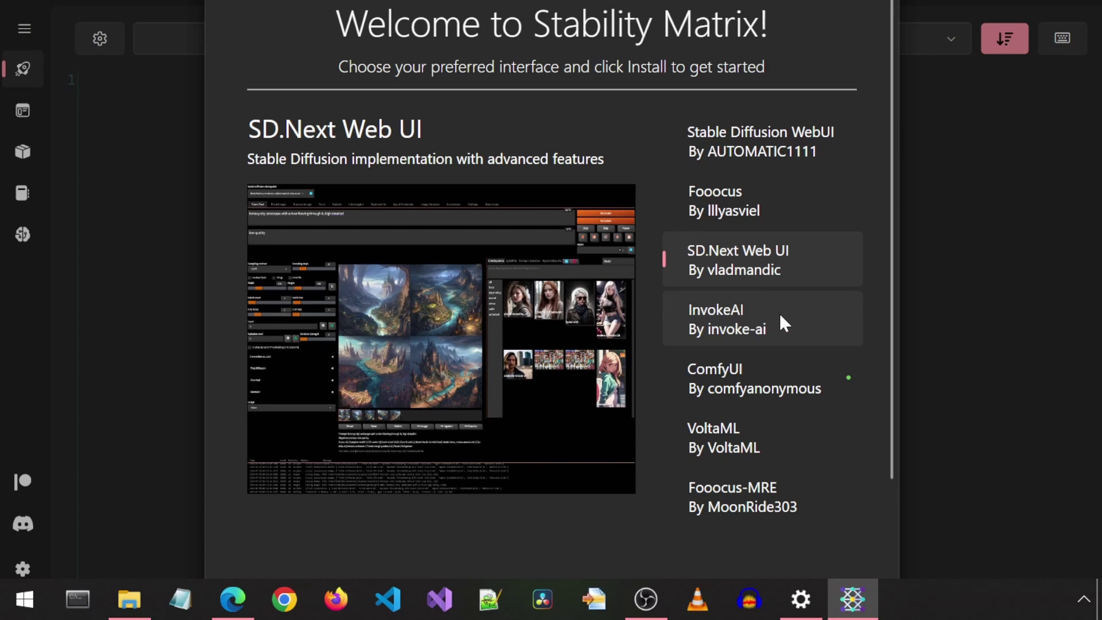
left_click(781, 316)
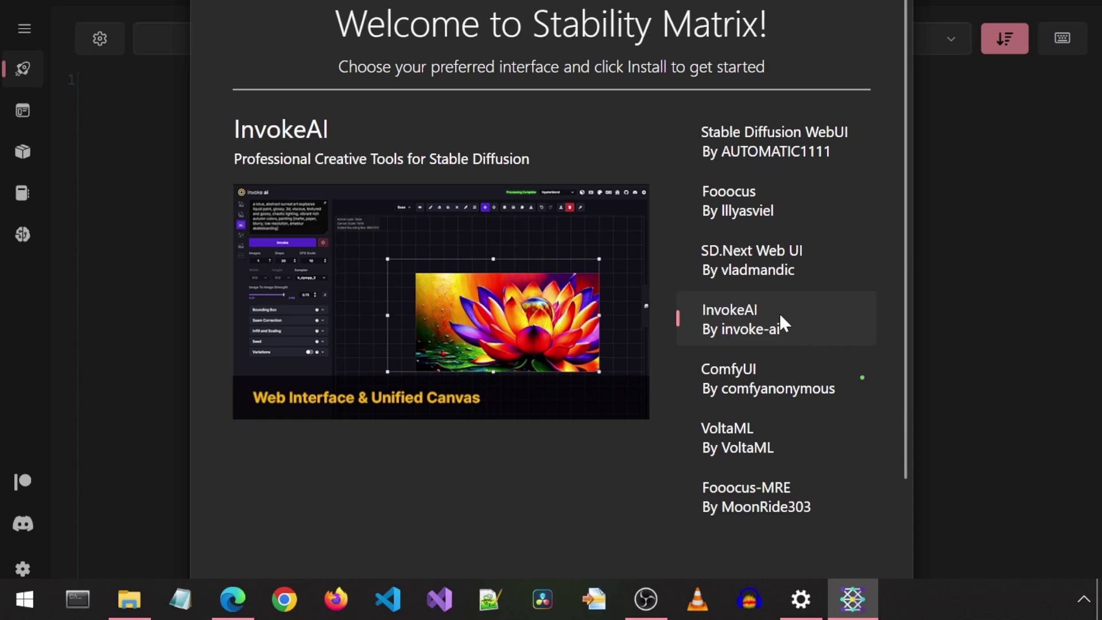
left_click(808, 372)
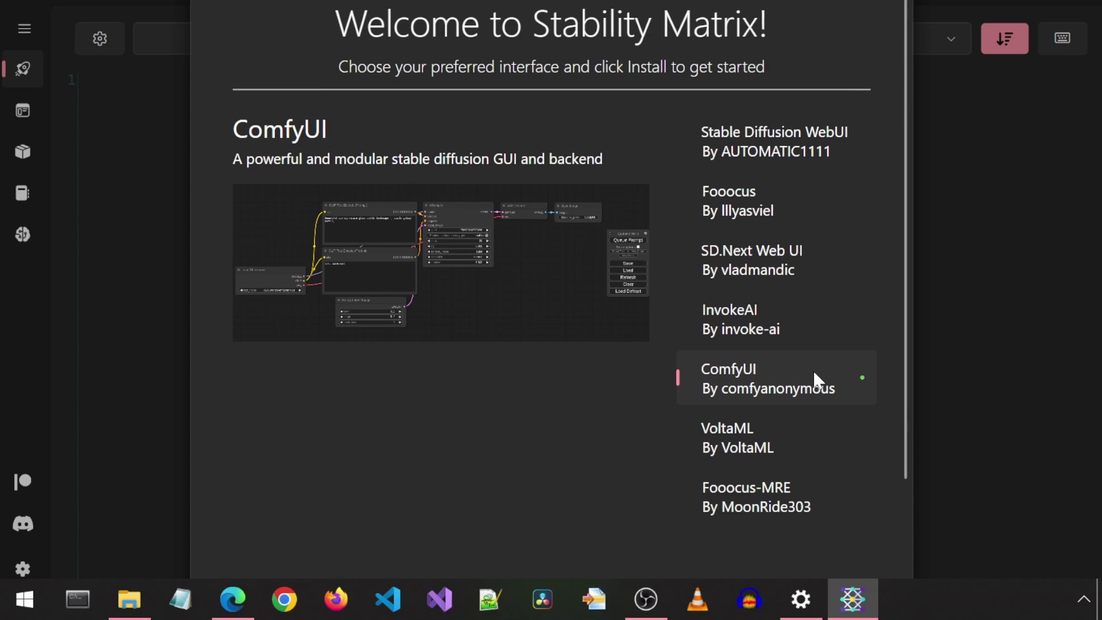
left_click(797, 430)
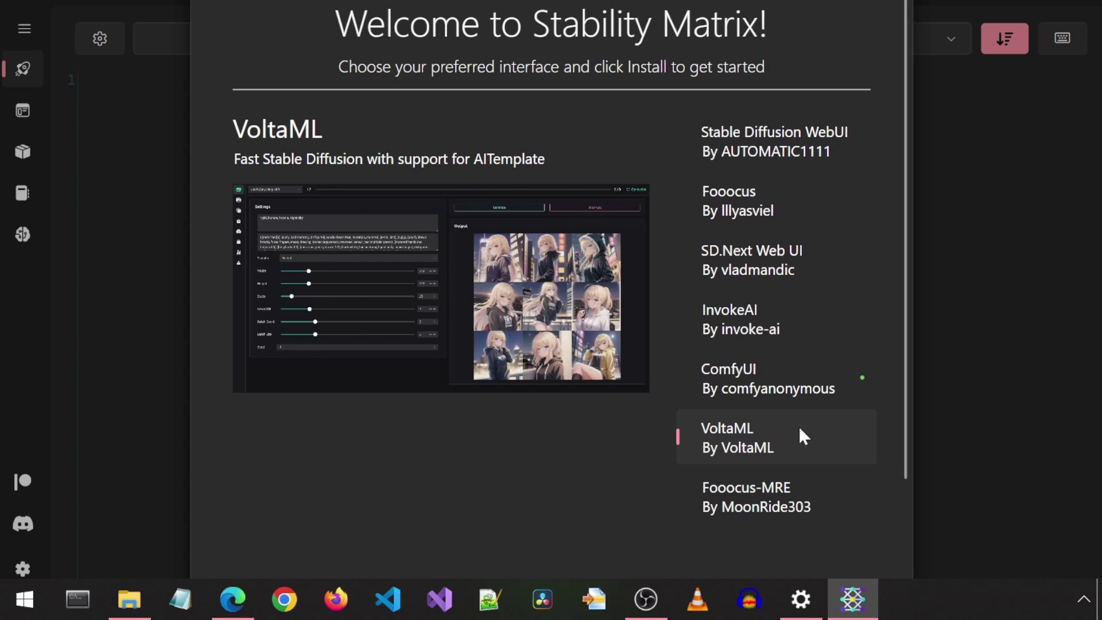
left_click(811, 486)
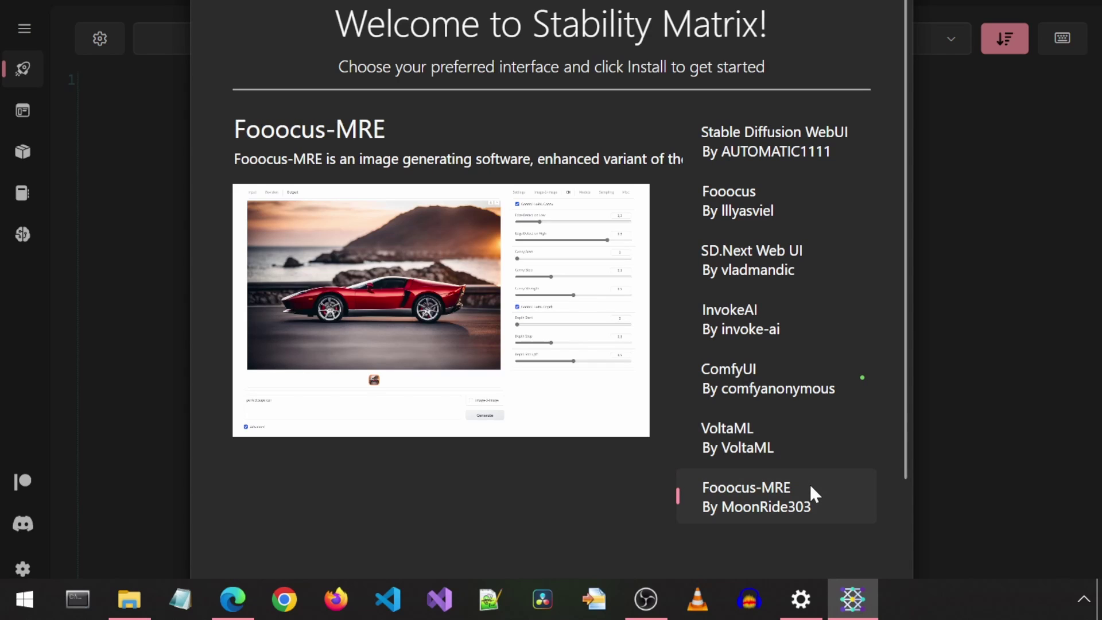
left_click(730, 224)
scroll(656, 307, "down", 5)
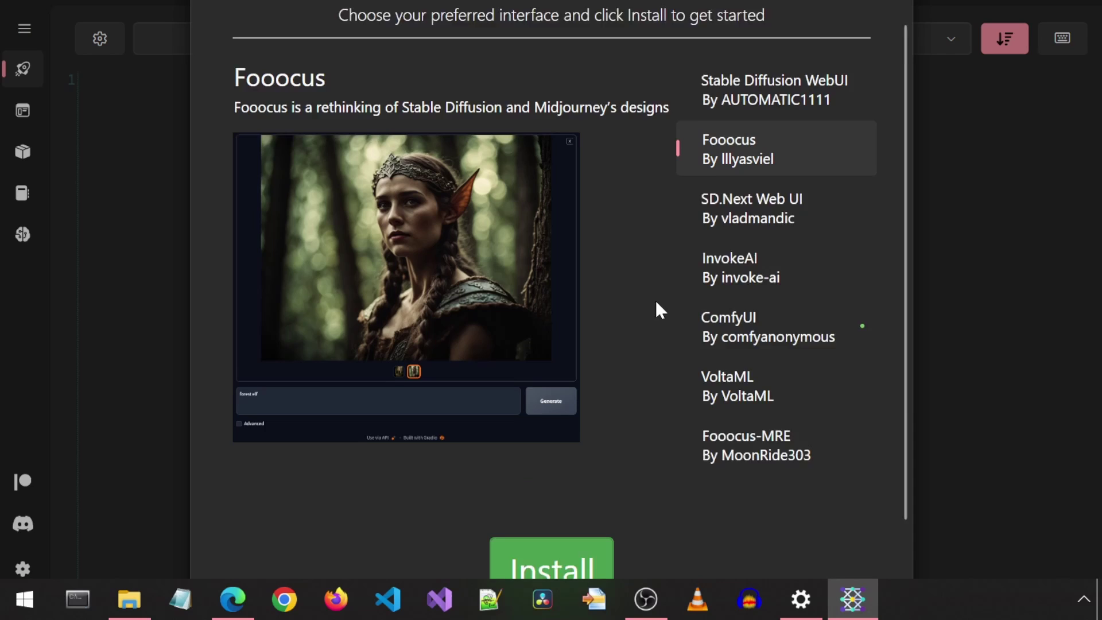
Install Fooocus and launch it so its web UI opens at 127.0.0.1:7860.
left_click(572, 492)
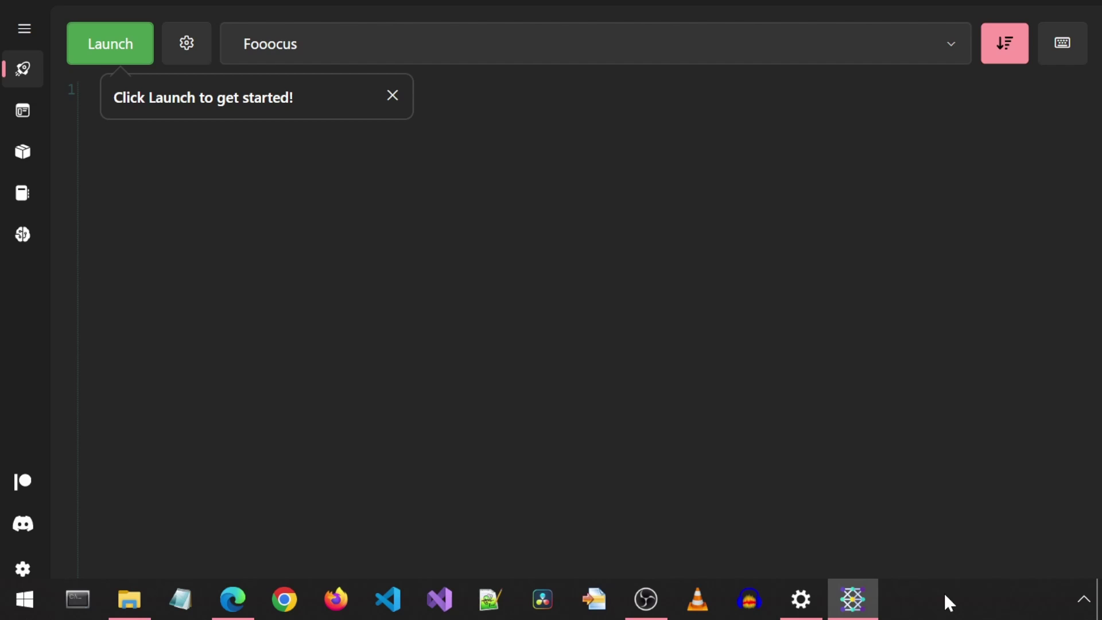
left_click(118, 41)
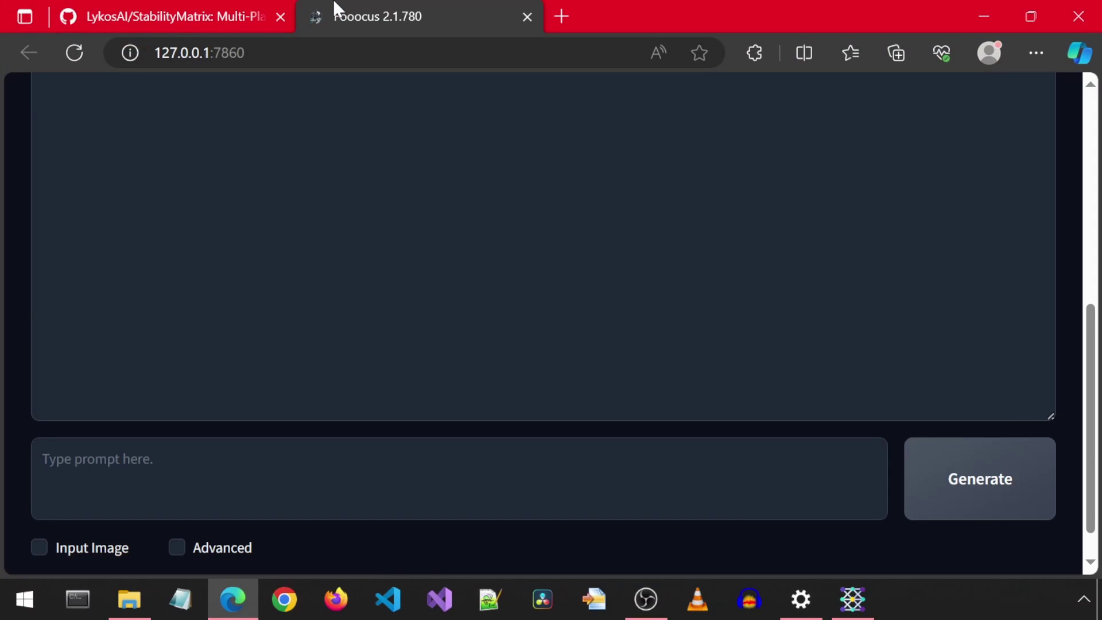
Generate images for 'duck sliding down a water slide' and preview the mallard and rubber-duck results.
type("duck sl")
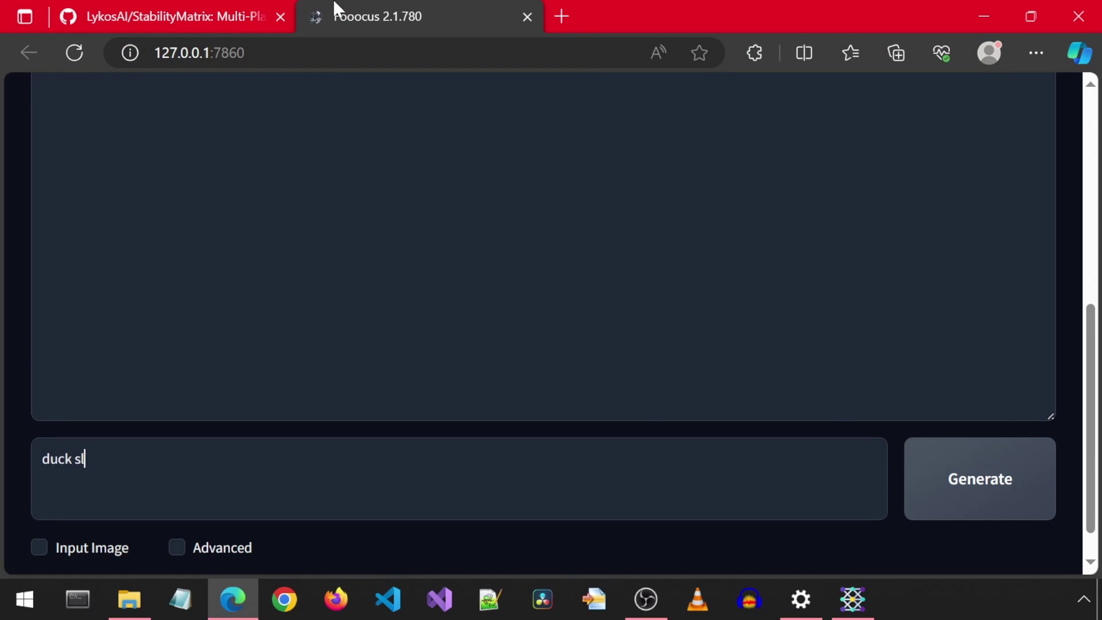
type("iding down a wa")
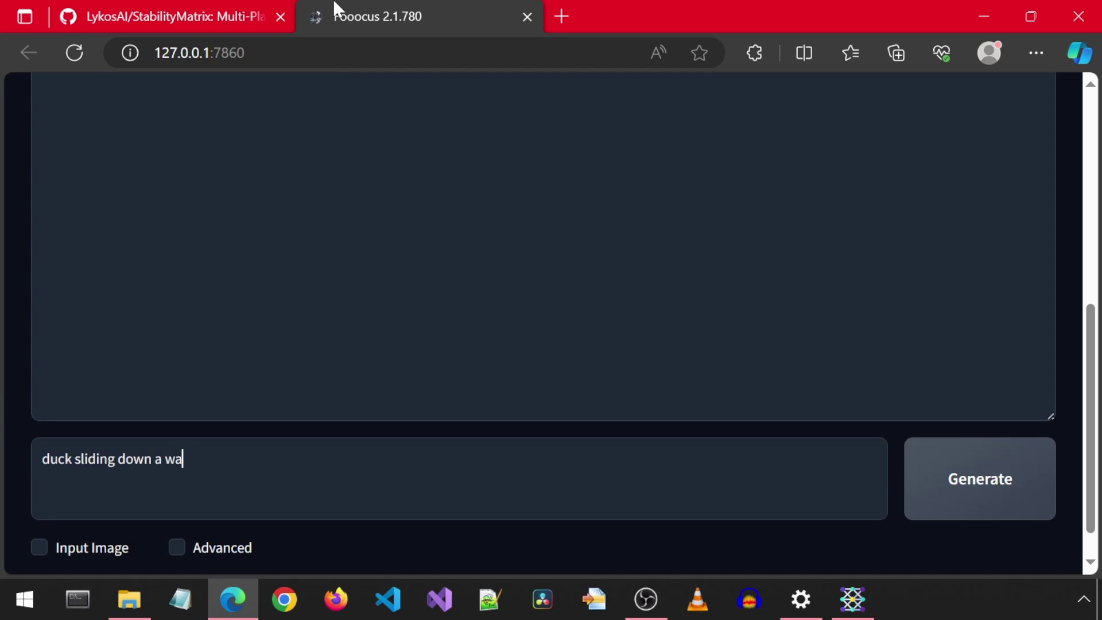
type("ter slide")
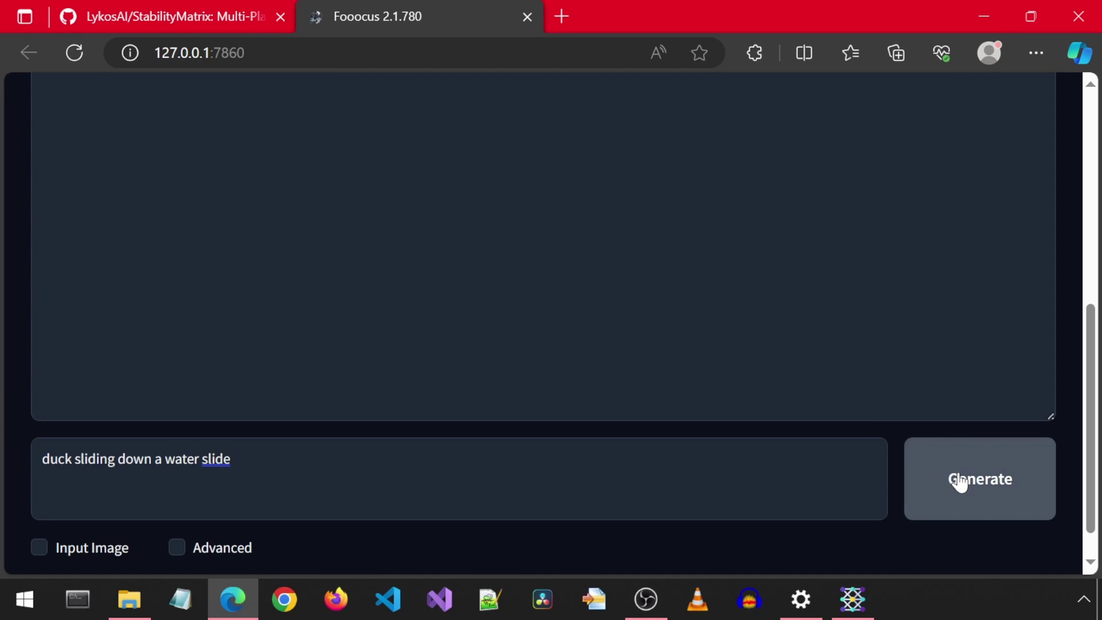
left_click(960, 484)
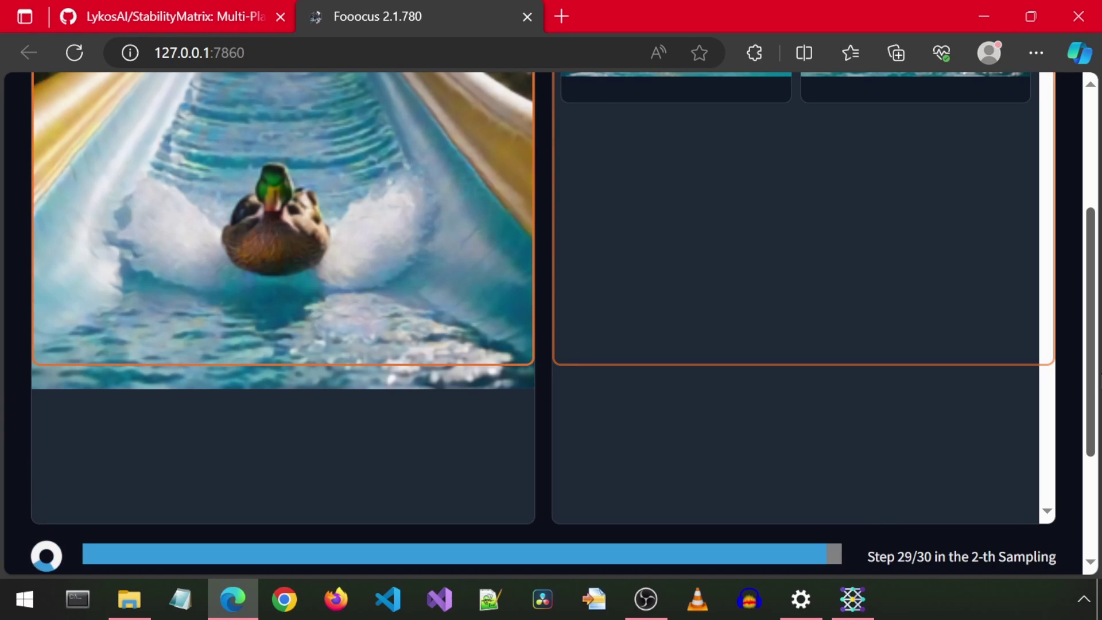
scroll(438, 419, "up", 3)
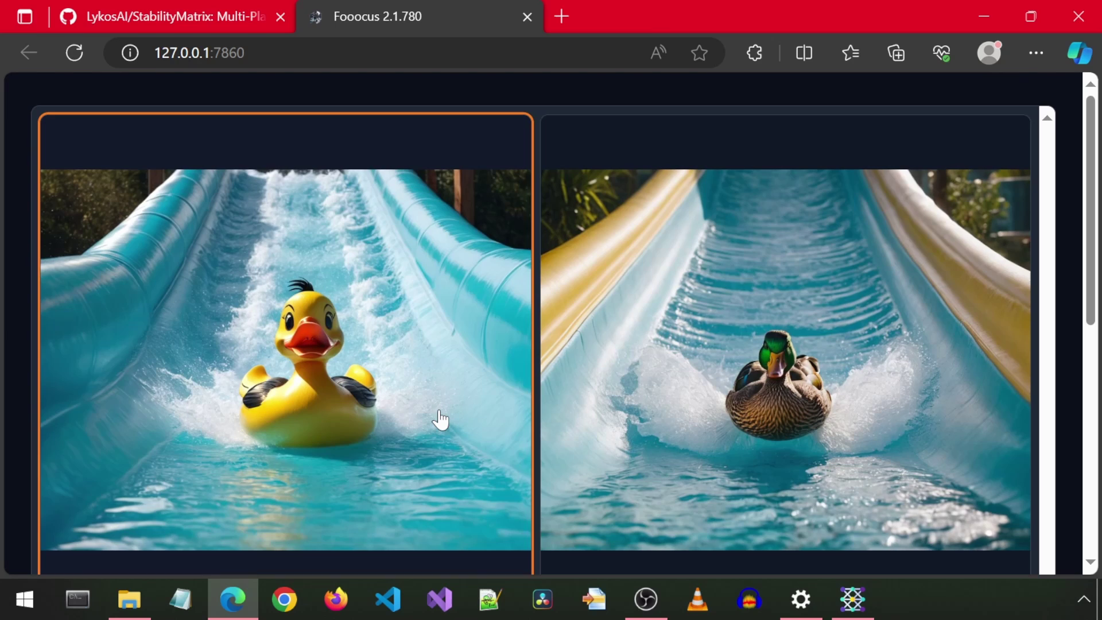
left_click(750, 394)
left_click(520, 445)
scroll(402, 459, "down", 2)
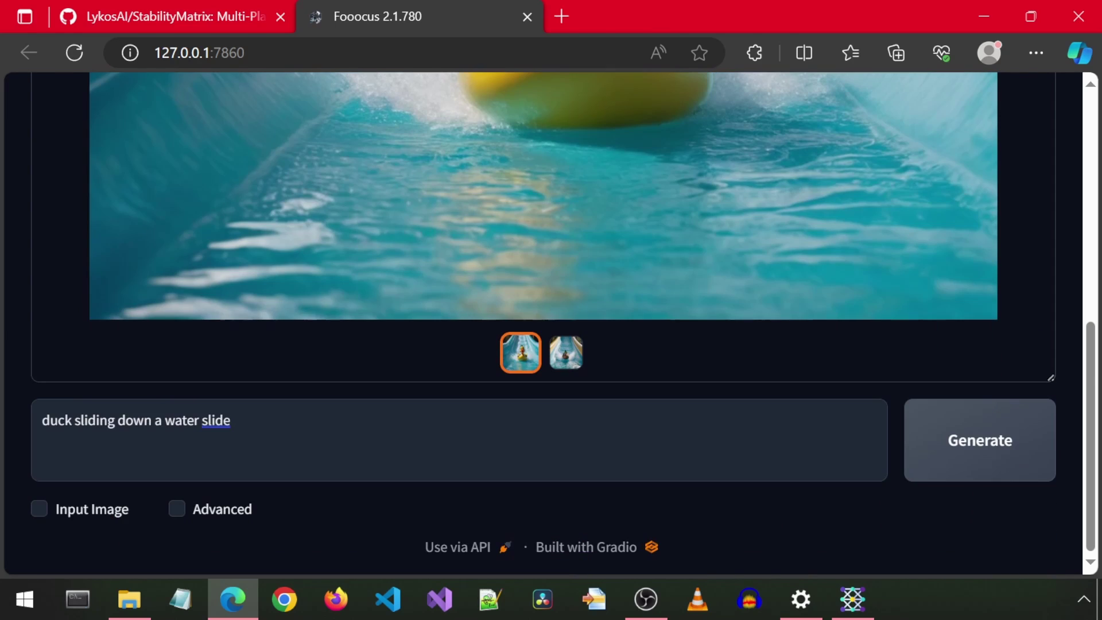
Enable Advanced settings, set Performance to Quality, and scroll through the Style list.
left_click(221, 523)
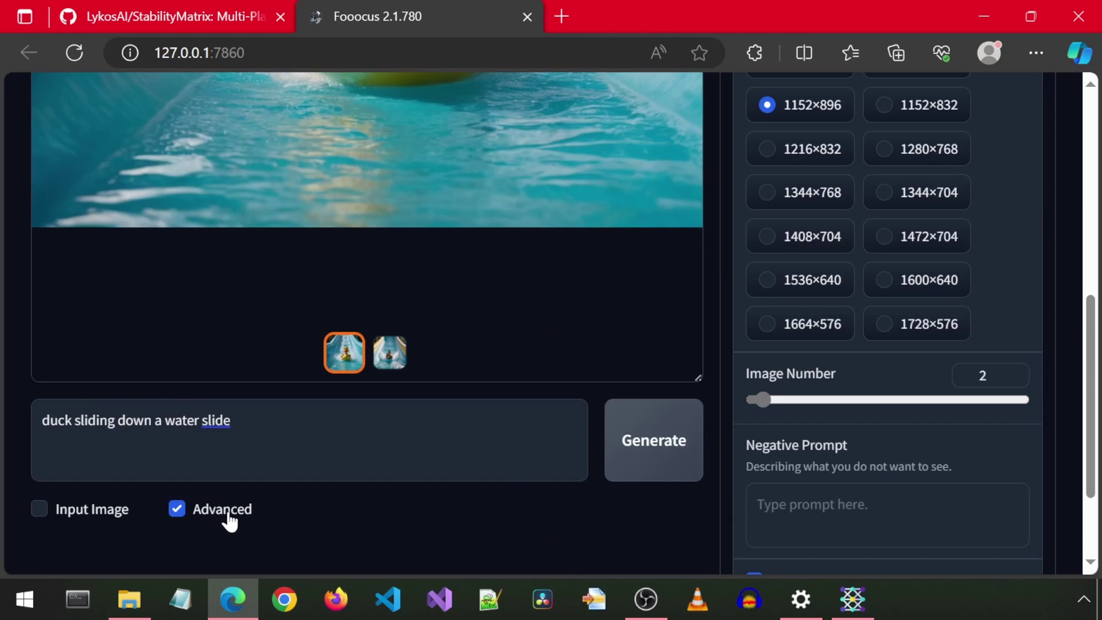
scroll(1045, 343, "up", 4)
scroll(991, 350, "up", 5)
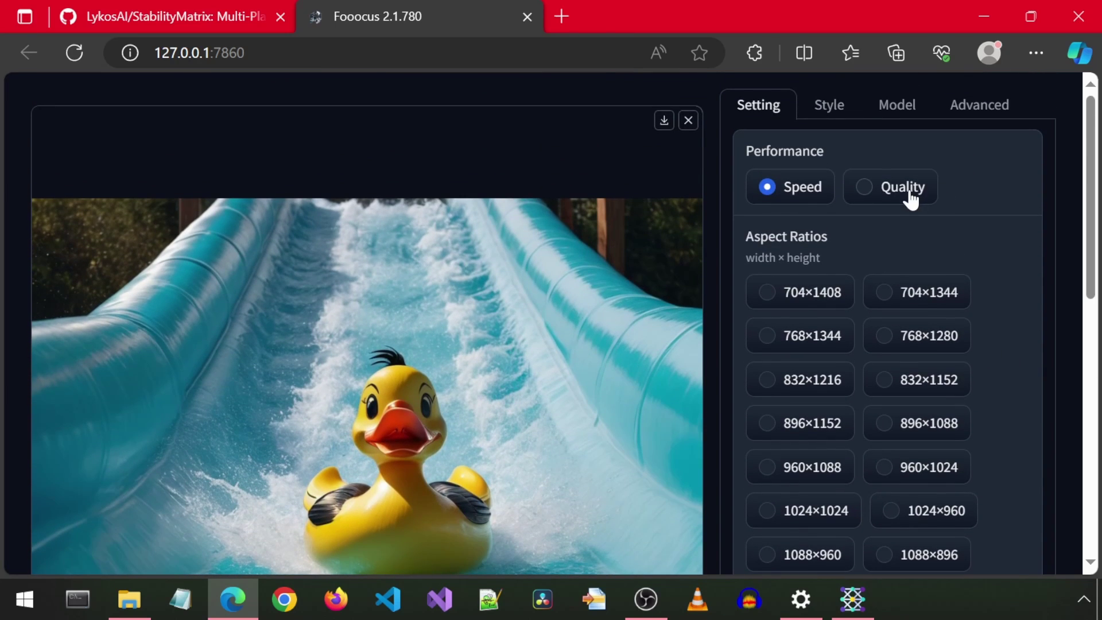
left_click(910, 196)
left_click(836, 115)
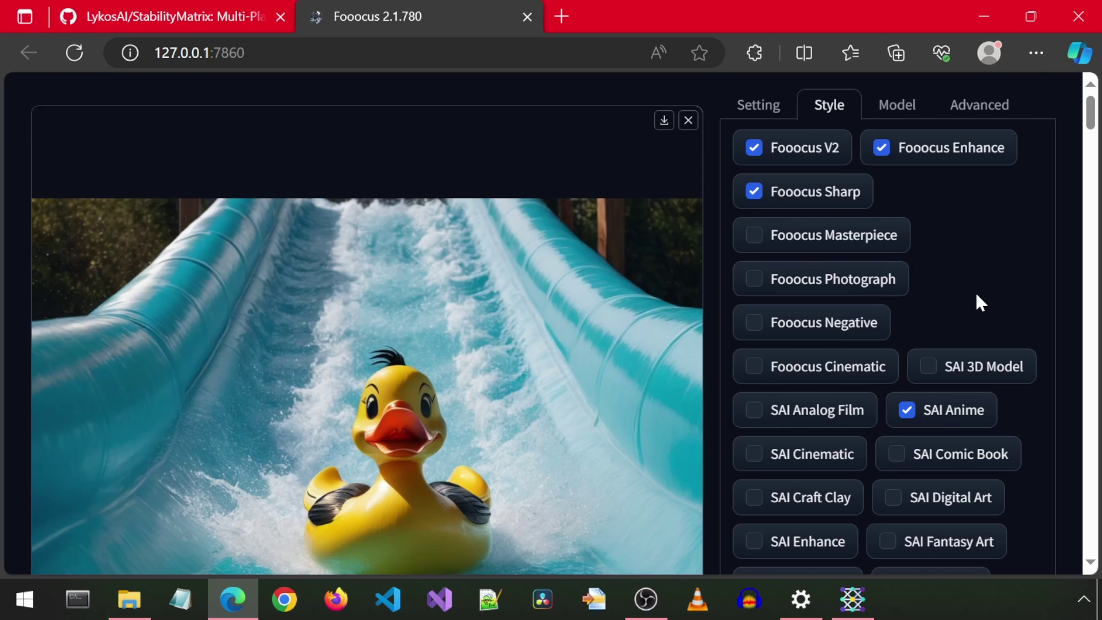
scroll(1070, 247, "down", 20)
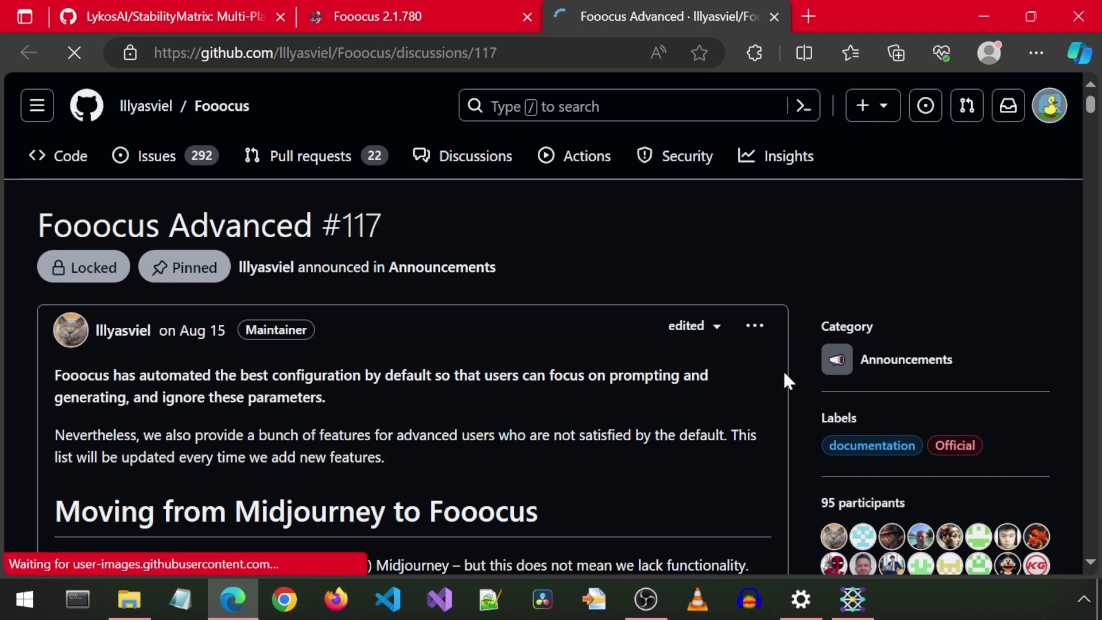
Close the GitHub tab, view both duck images full size, then return to Stability Matrix.
key("ctrl+w")
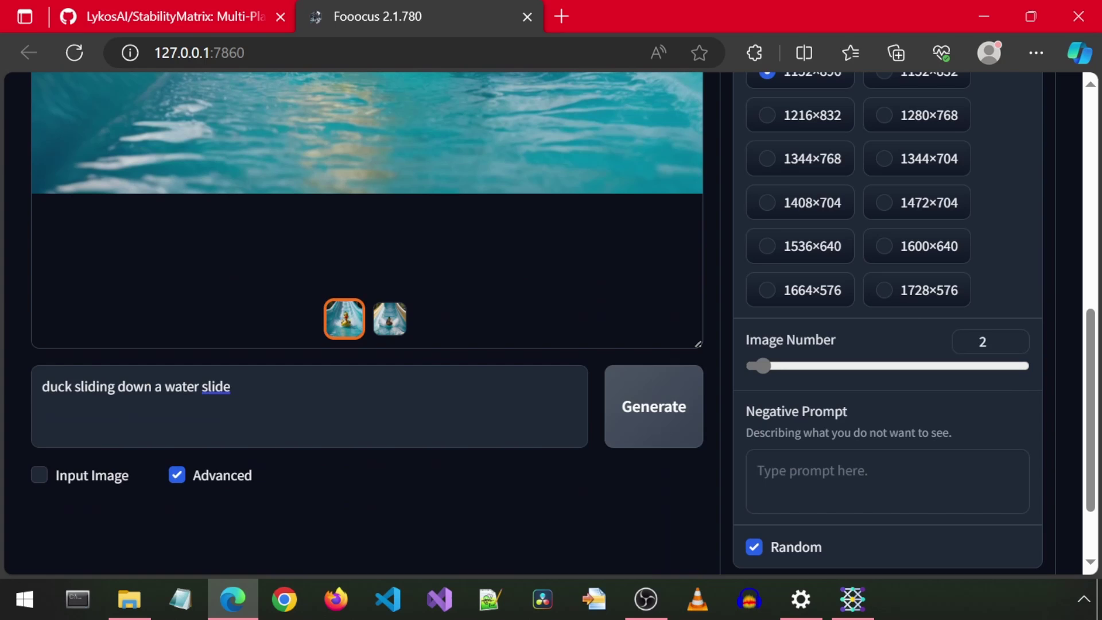
left_click(654, 423)
scroll(570, 383, "up", 5)
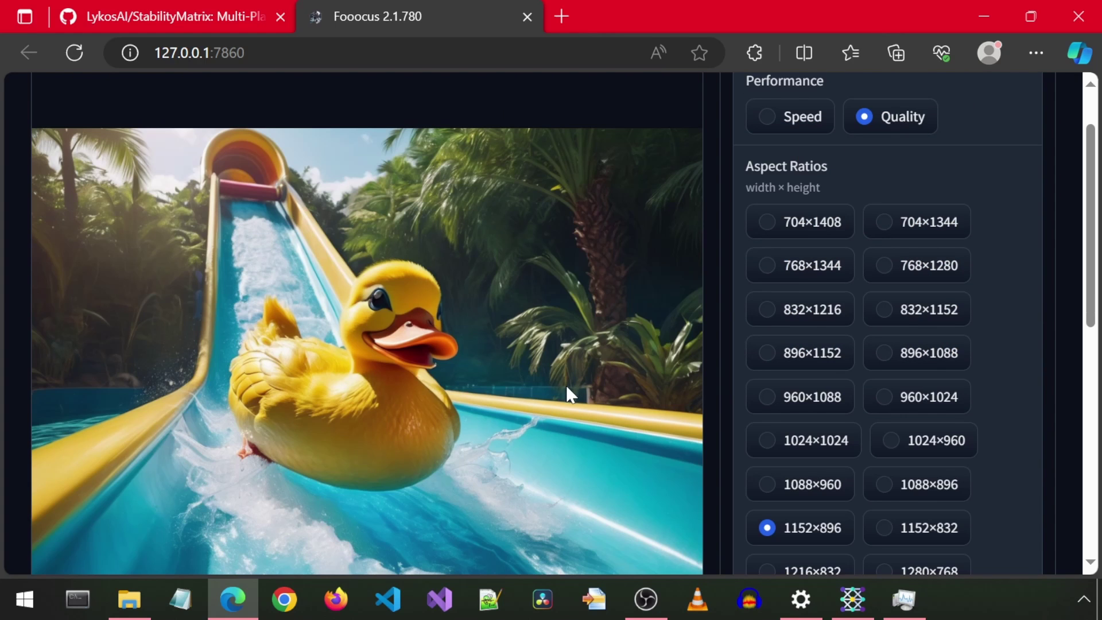
scroll(563, 388, "down", 5)
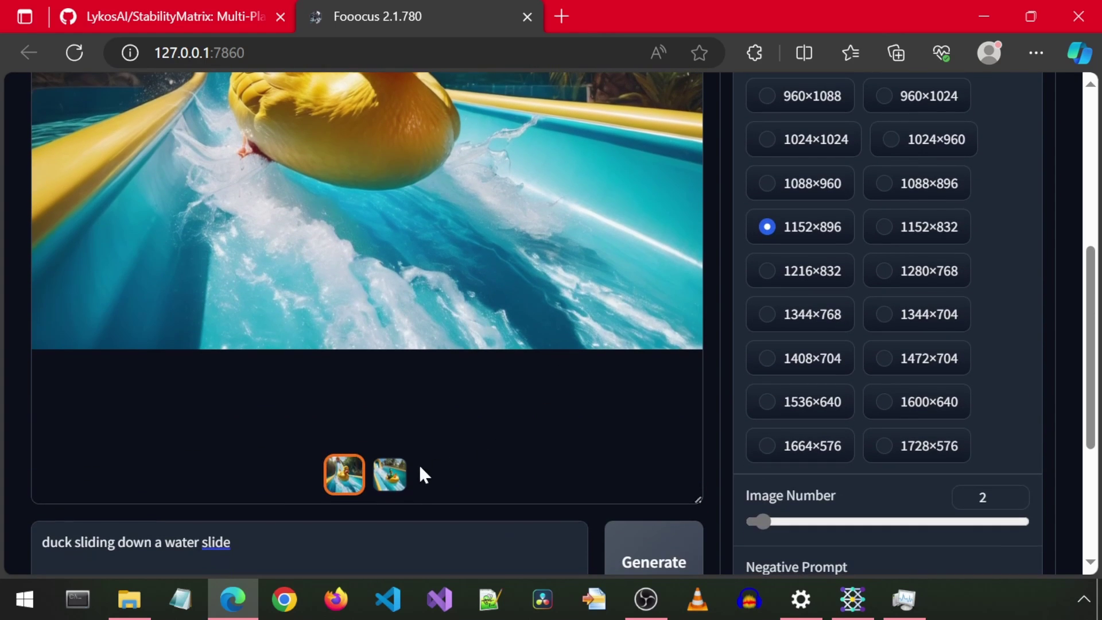
left_click(390, 474)
scroll(596, 439, "up", 4)
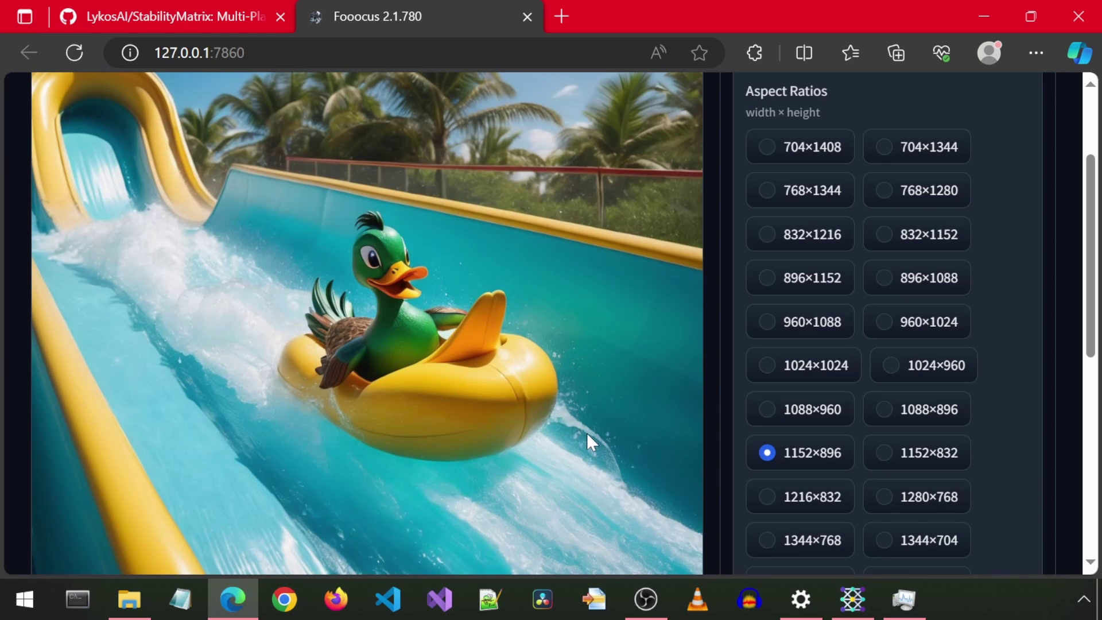
scroll(588, 433, "up", 3)
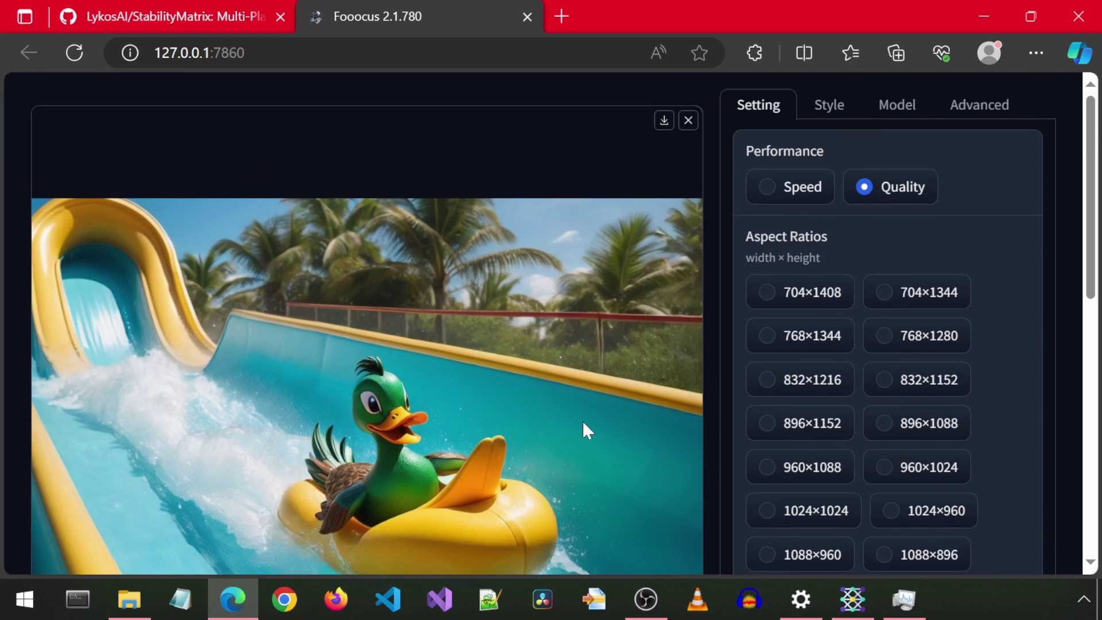
left_click(863, 613)
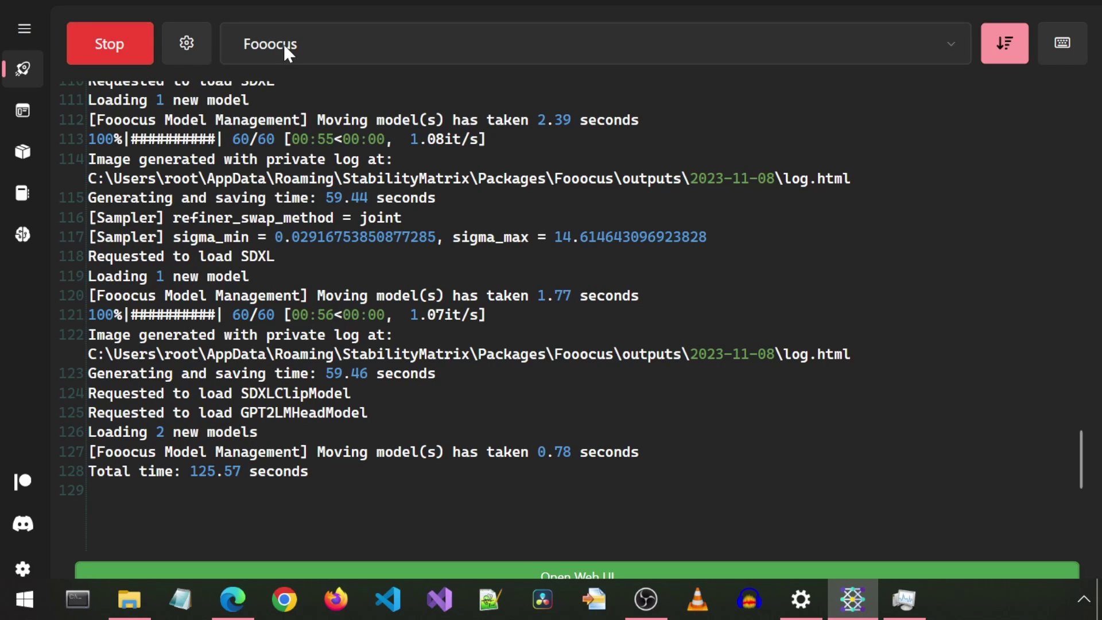
Stop the running Fooocus process and open the installed-packages dropdown.
left_click(106, 40)
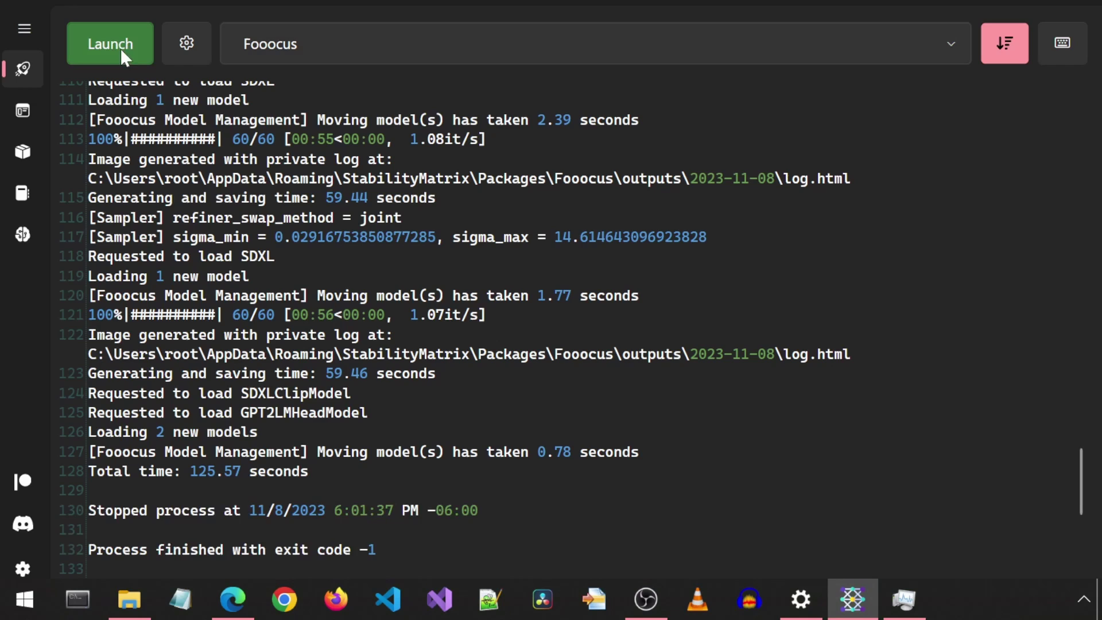
left_click(953, 40)
left_click(953, 40)
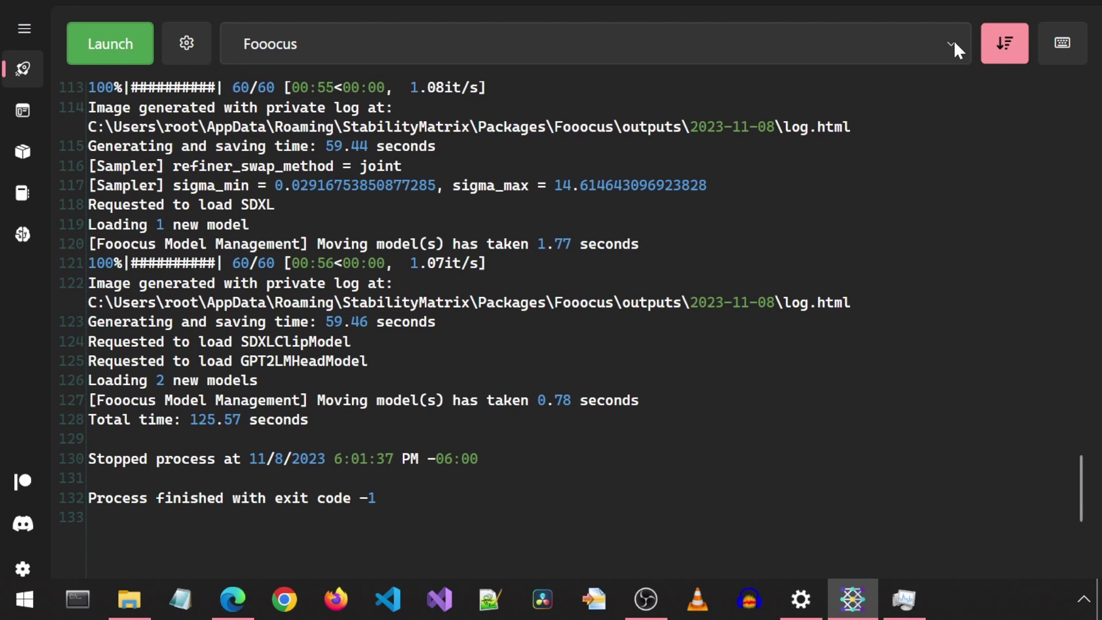
left_click(953, 41)
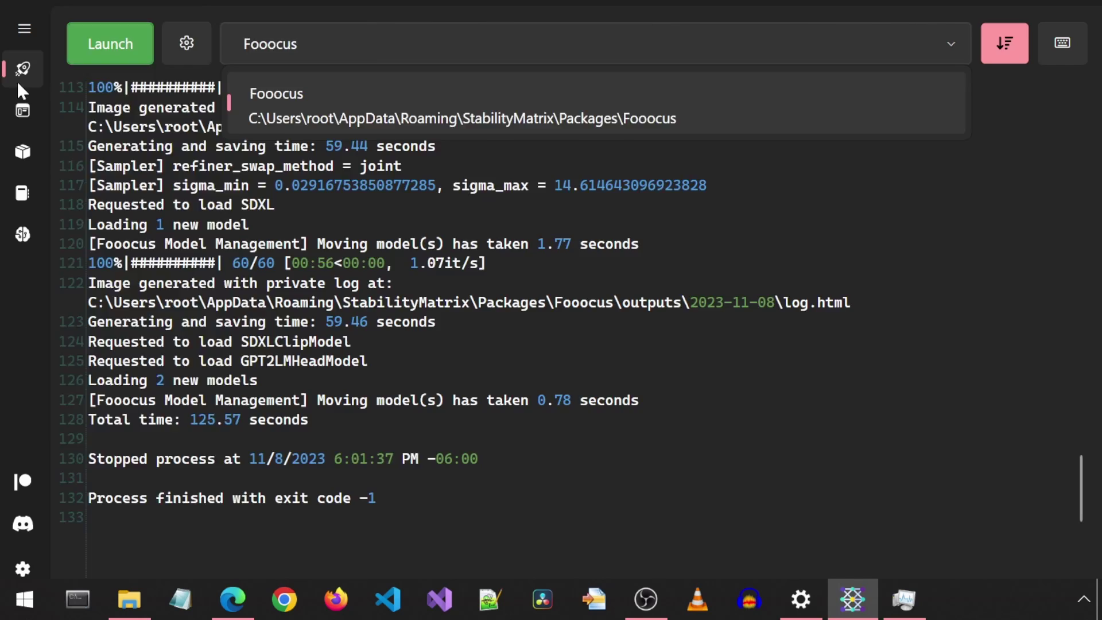
Visit the Inference and Packages pages, then open Checkpoints to see the installed models.
left_click(69, 109)
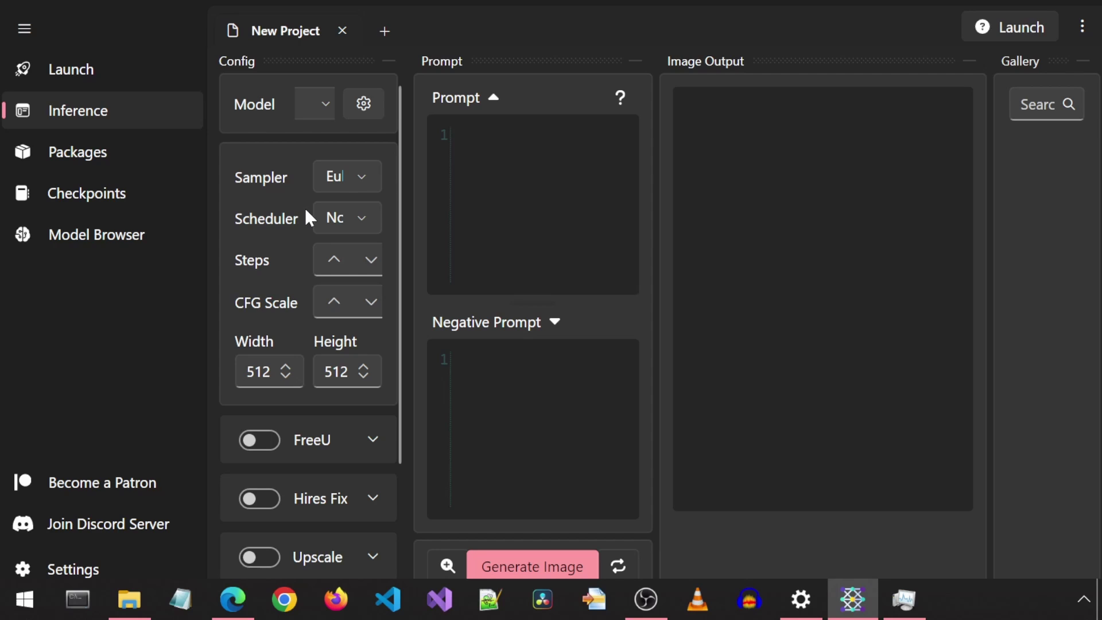
scroll(307, 210, "down", 3)
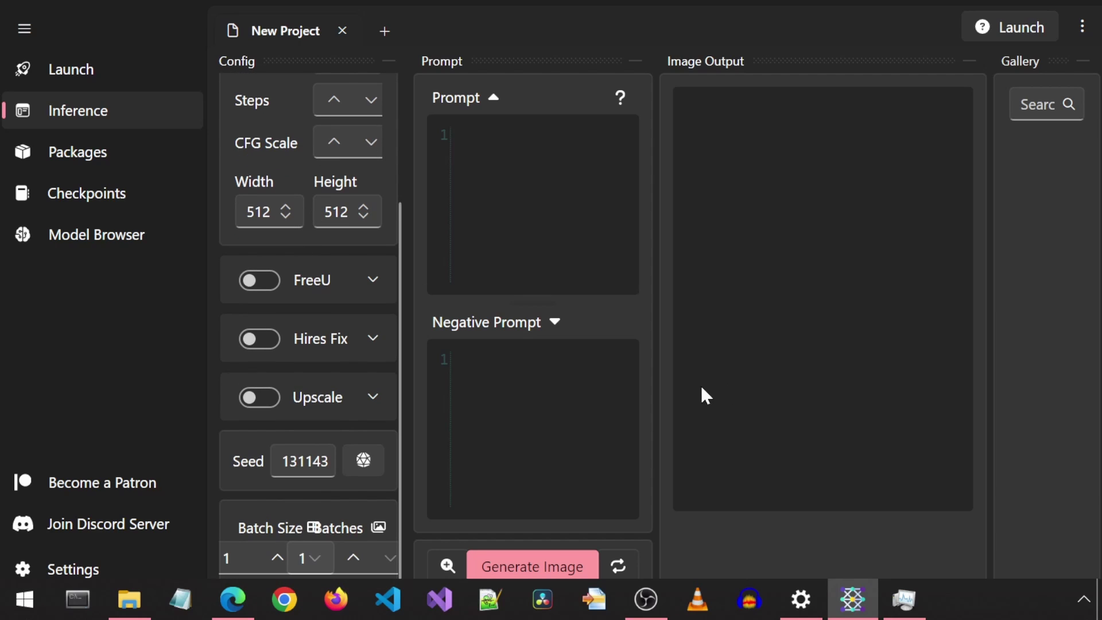
left_click(107, 152)
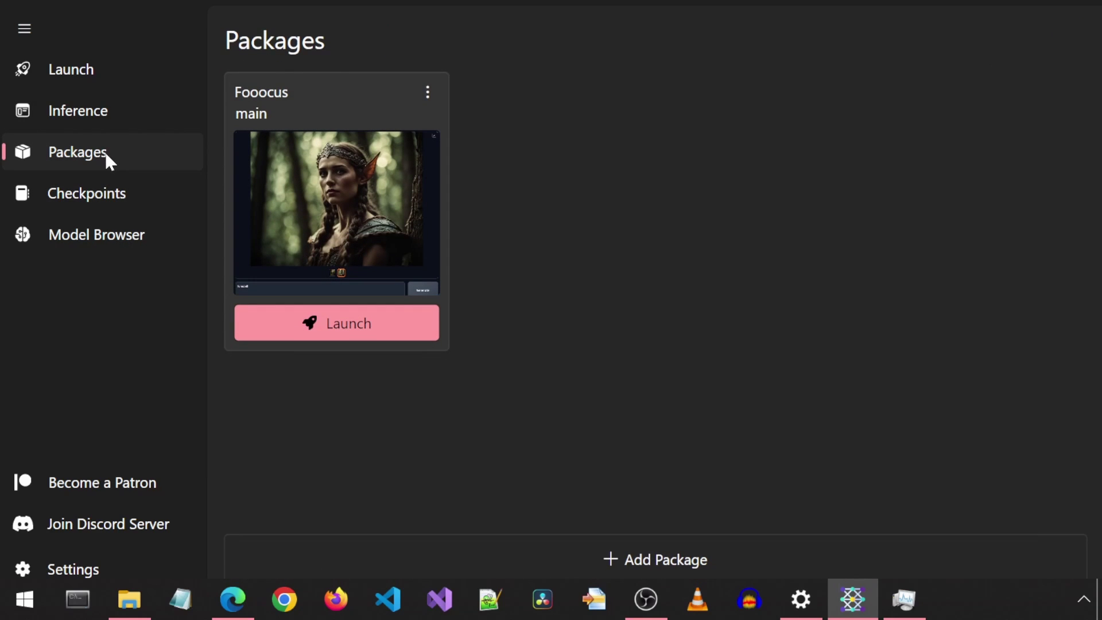
left_click(64, 195)
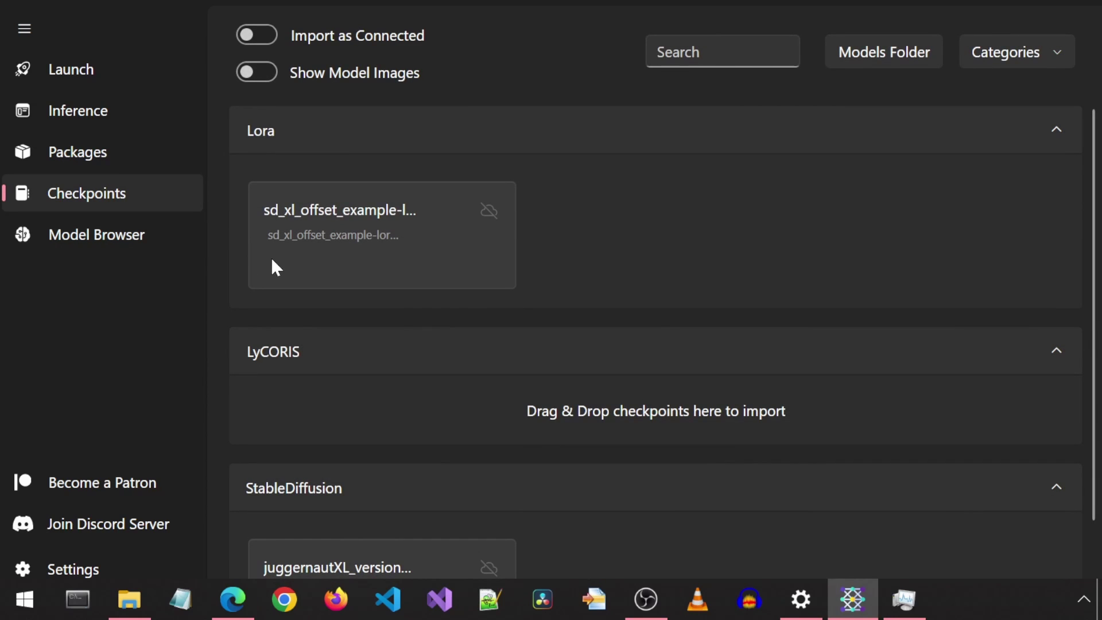
Browse the month's highest-rated checkpoints, such as Aniverse and Copax TimeLessXL, in the Model Browser.
left_click(78, 237)
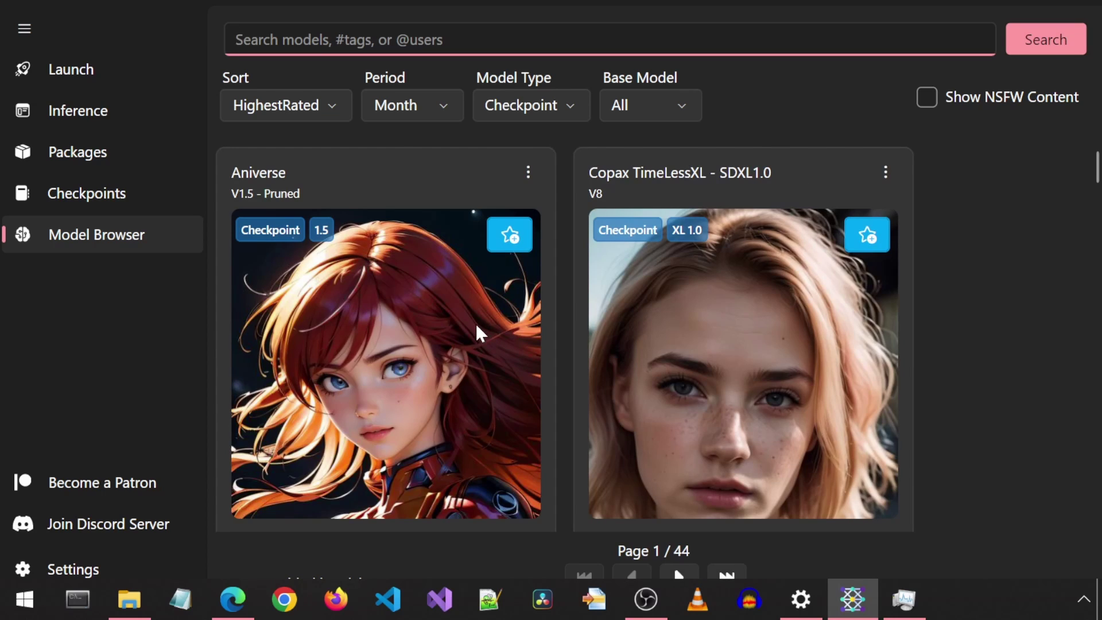
scroll(1012, 262, "down", 1)
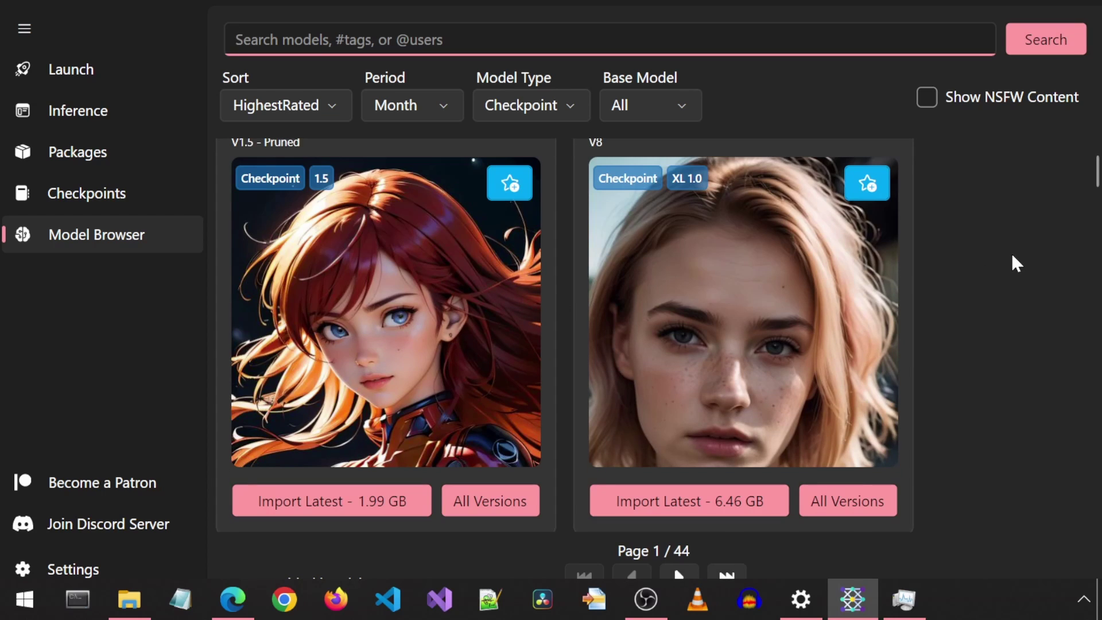
scroll(1007, 263, "down", 2)
scroll(1009, 259, "down", 3)
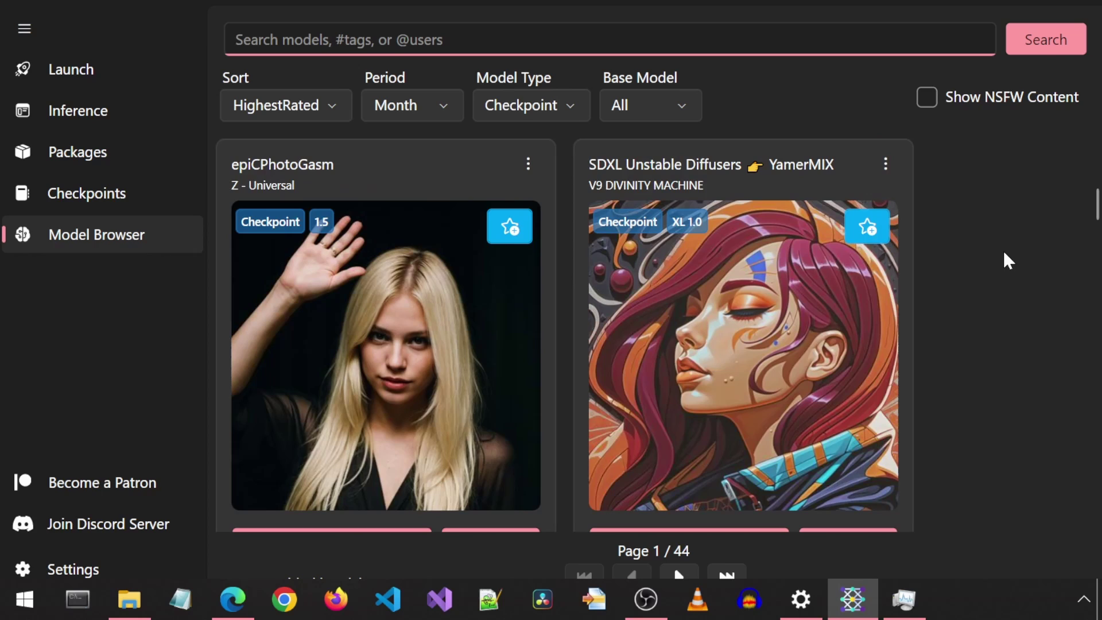
scroll(1006, 257, "up", 2)
scroll(1011, 265, "up", 3)
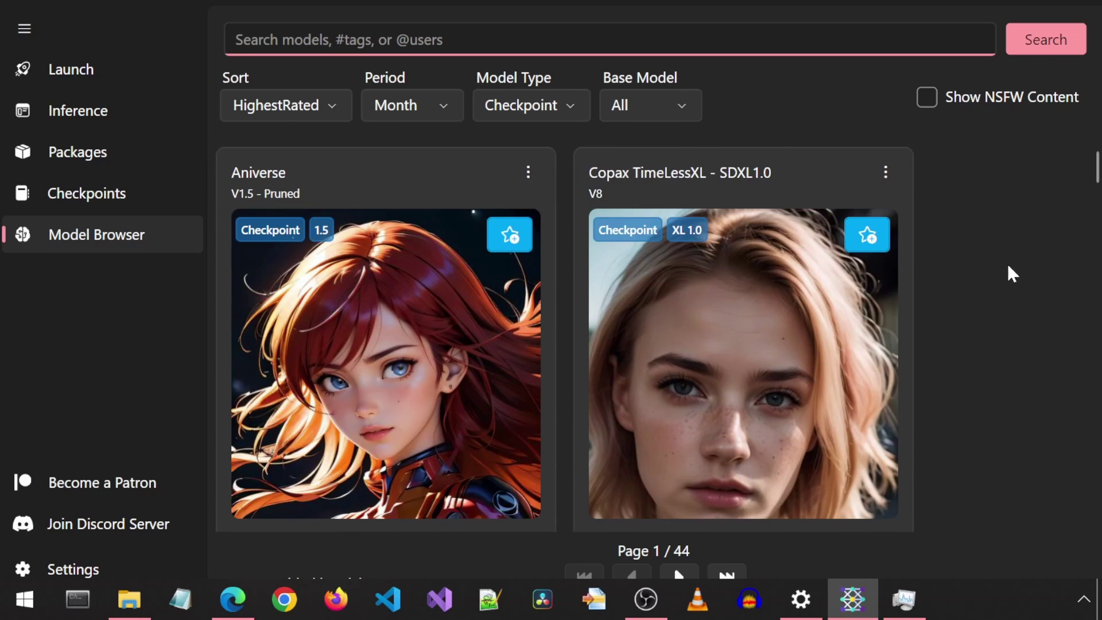
Search the models for 'cartoon' and look through the RealCartoon Realistic, 3D, Pixar and Anime results.
type("cartoo")
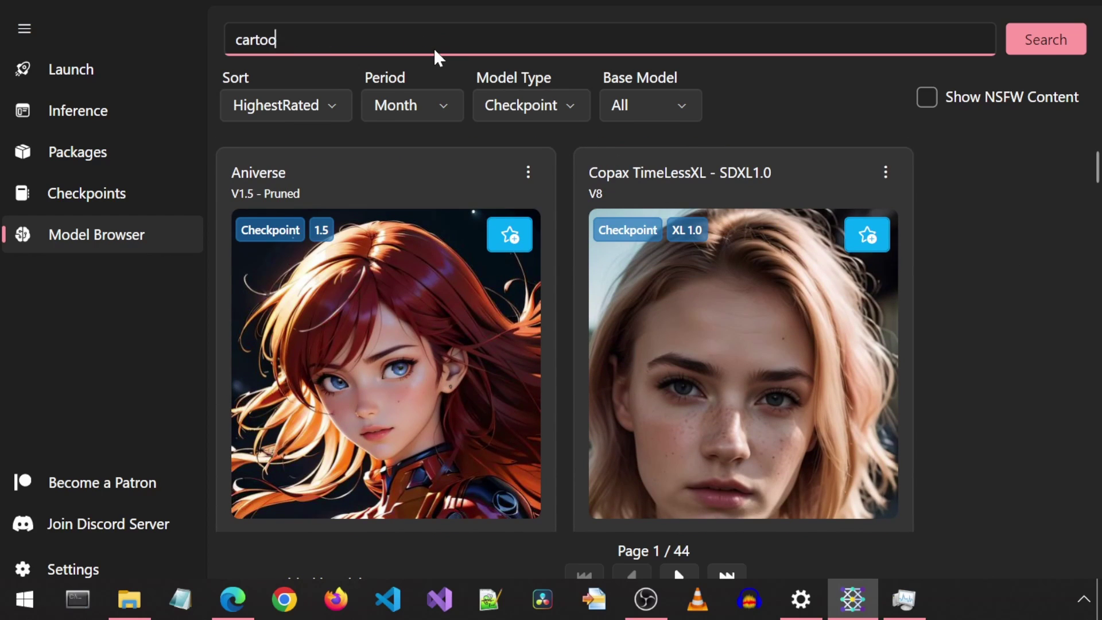
type("n")
left_click(1051, 45)
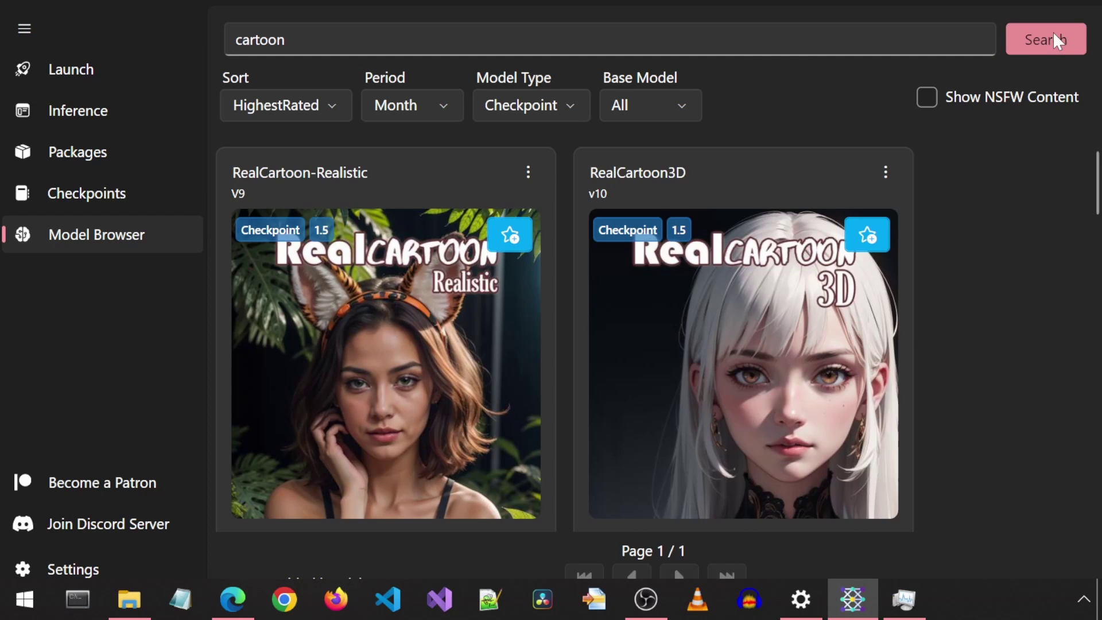
scroll(1001, 265, "down", 5)
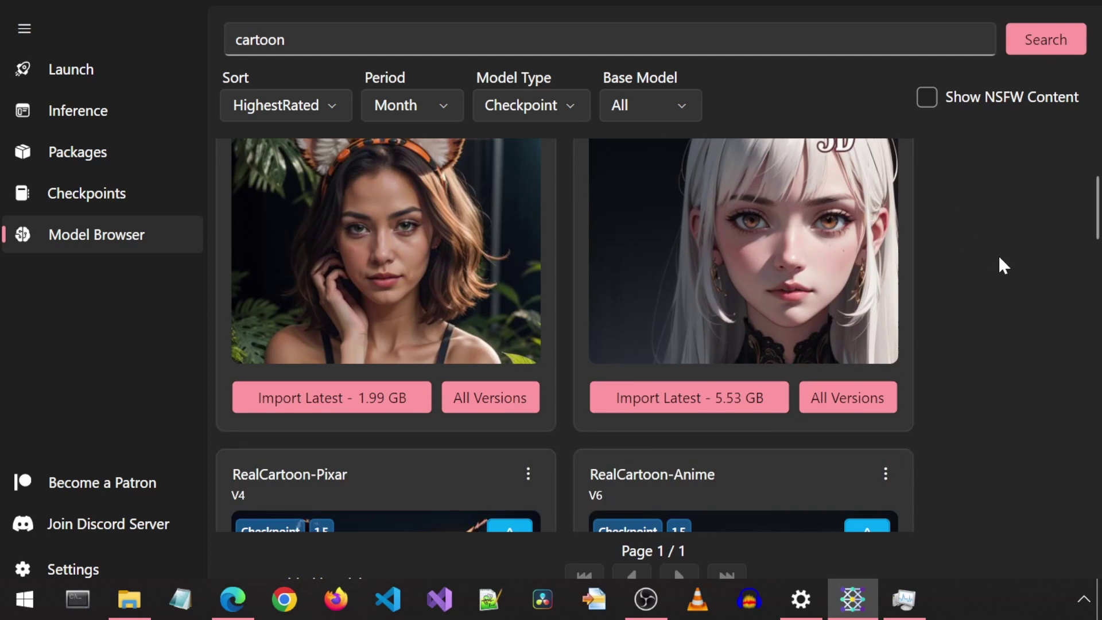
scroll(1005, 261, "up", 5)
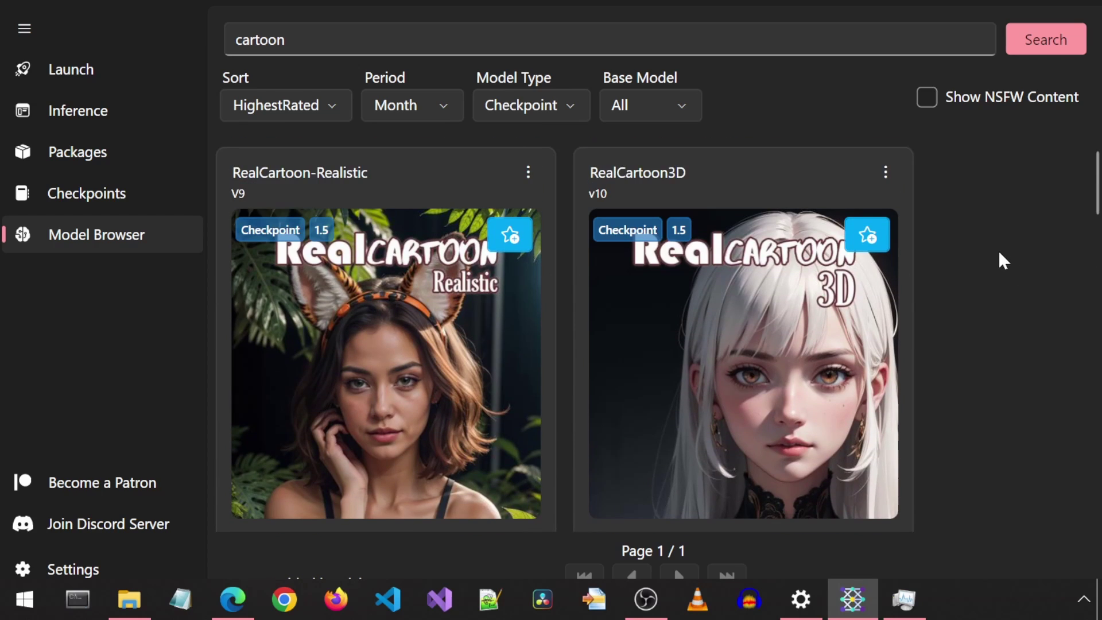
scroll(296, 327, "down", 3)
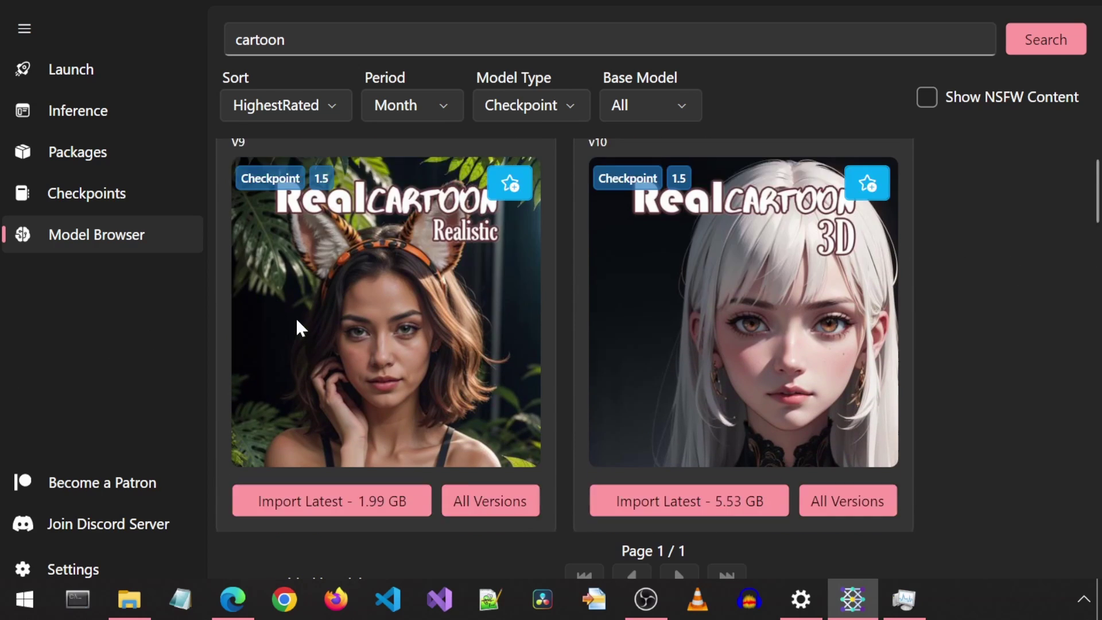
scroll(270, 316, "up", 3)
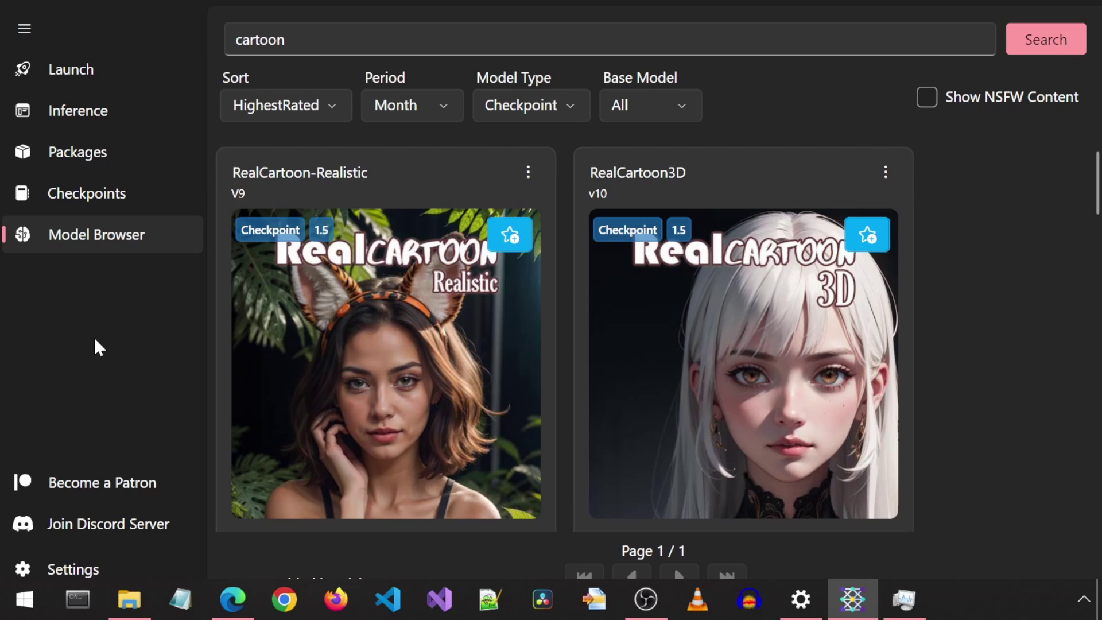
From Packages, start adding a package and preview Fooocus and SD.Next Web UI.
left_click(86, 150)
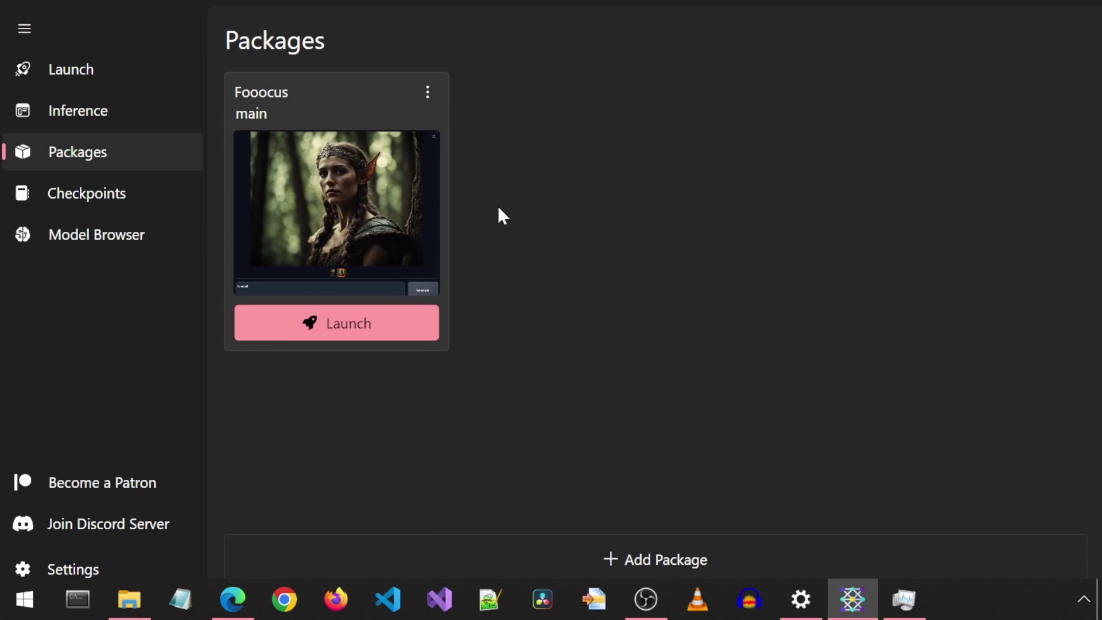
left_click(636, 553)
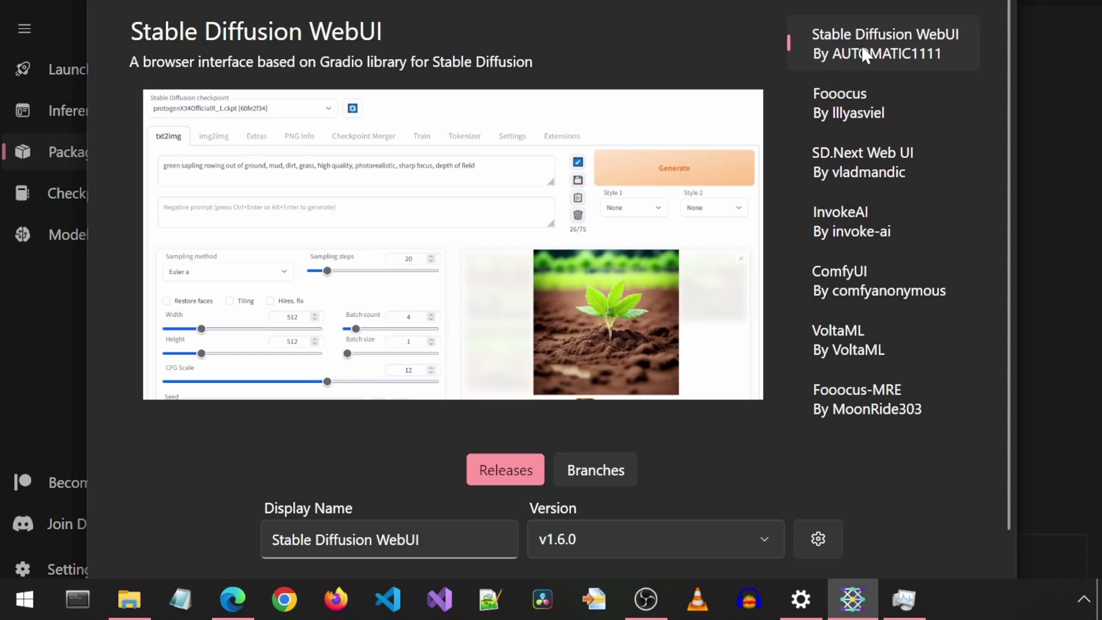
left_click(855, 112)
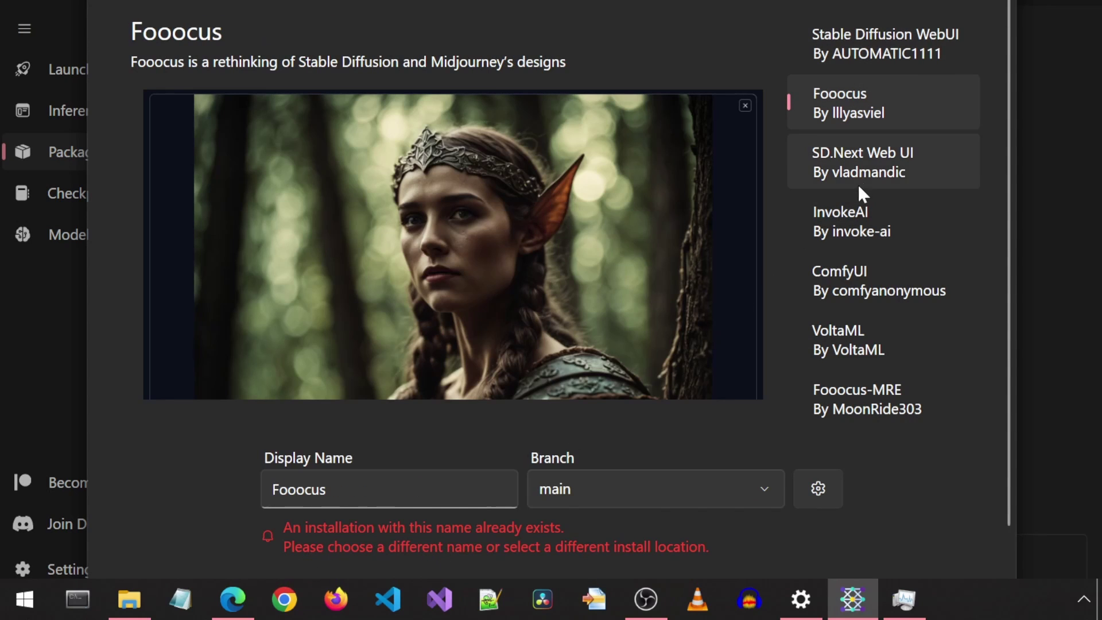
left_click(867, 171)
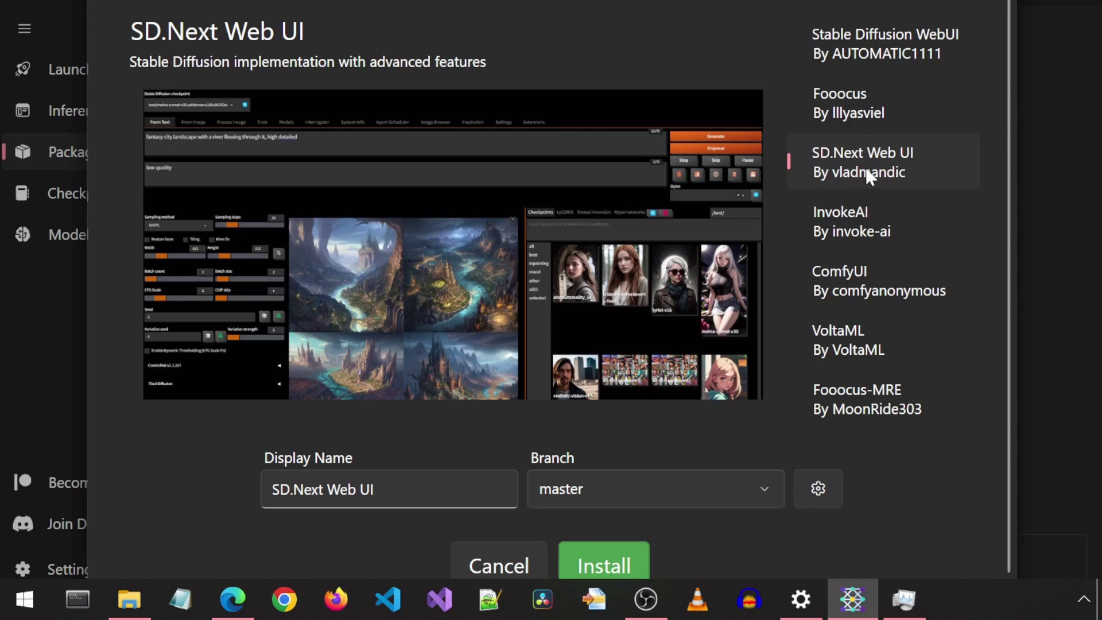
Preview InvokeAI, ComfyUI, VoltaML and Fooocus-MRE, then cancel without installing anything.
left_click(867, 214)
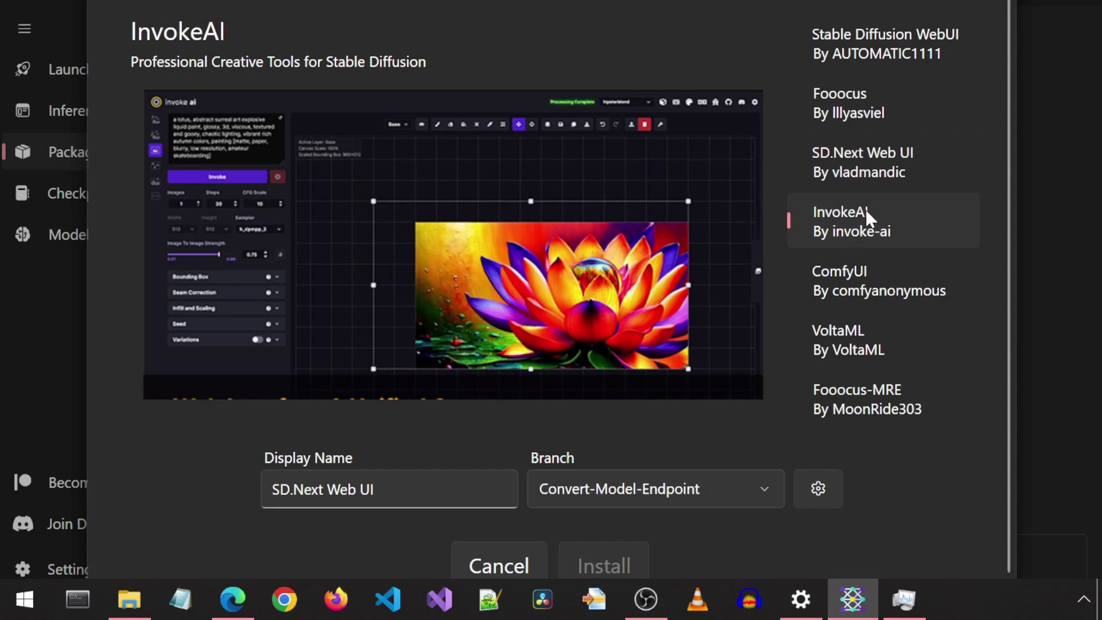
left_click(876, 270)
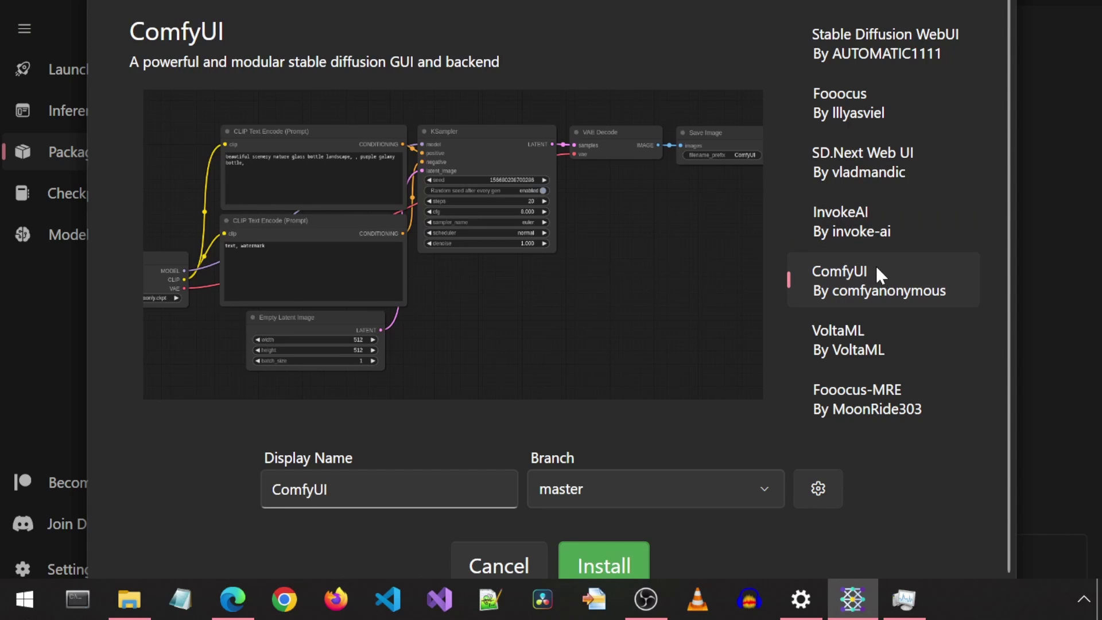
left_click(890, 336)
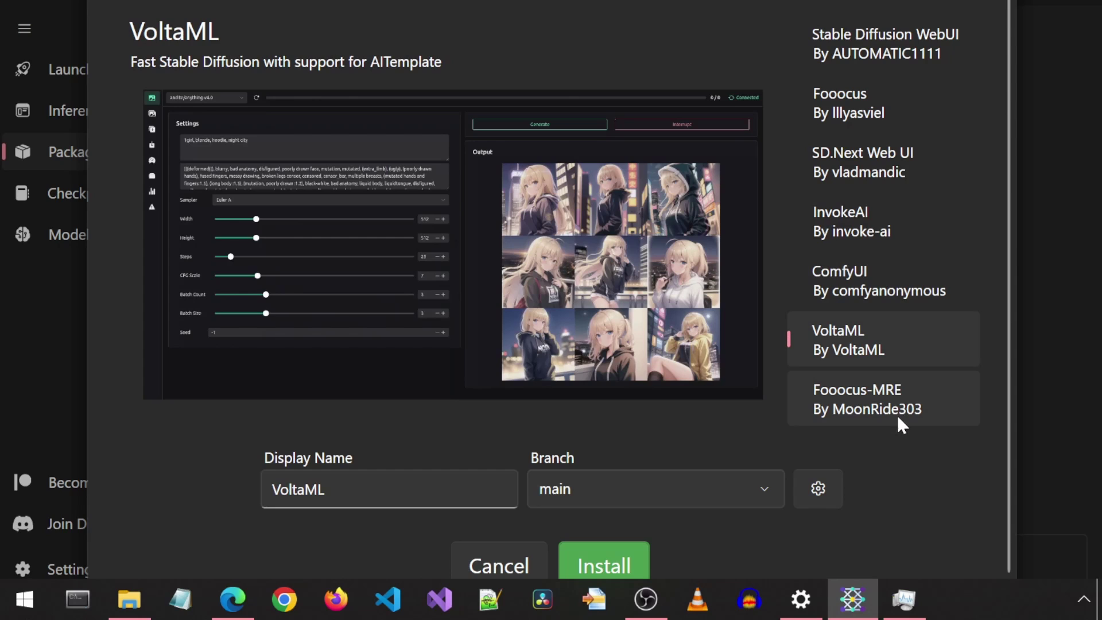
left_click(894, 394)
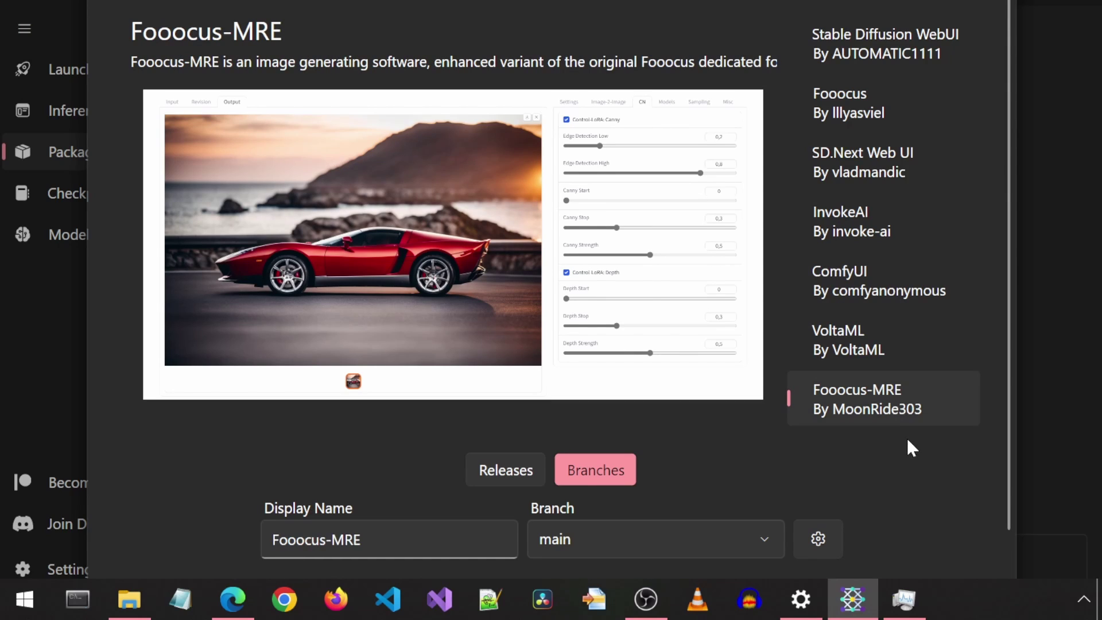
scroll(917, 456, "down", 2)
left_click(479, 554)
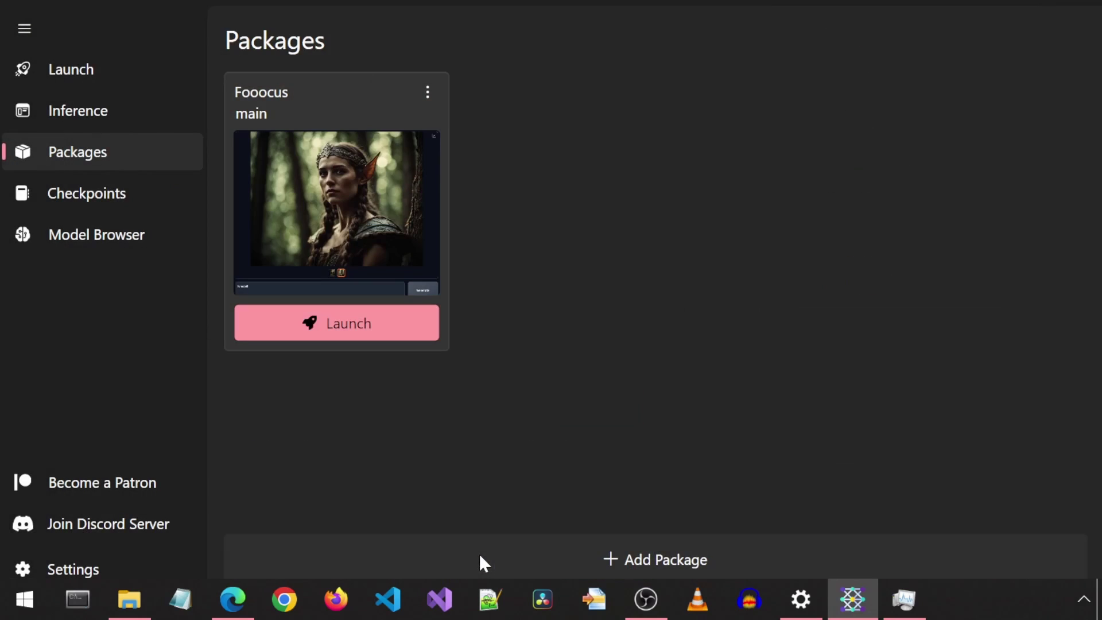